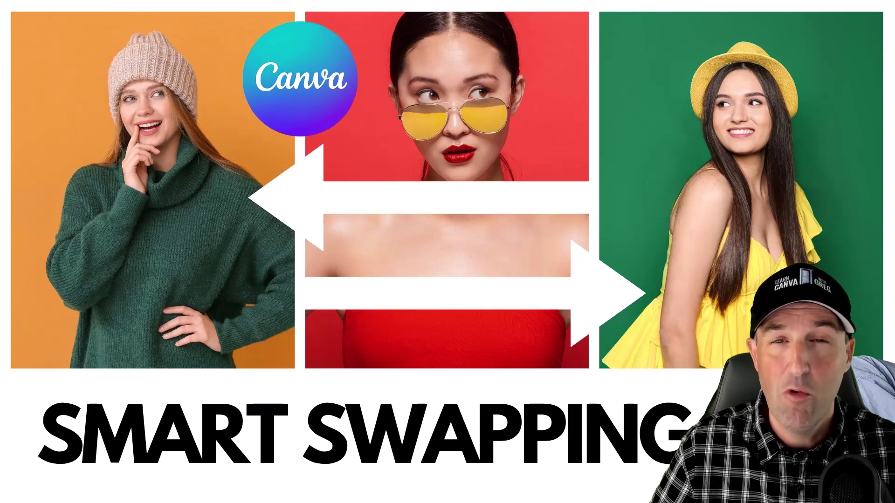
Step: Select all six portraits in the grid and swap red with purple, blue with orange, and purple with green
left_click_drag(110, 163, 764, 392)
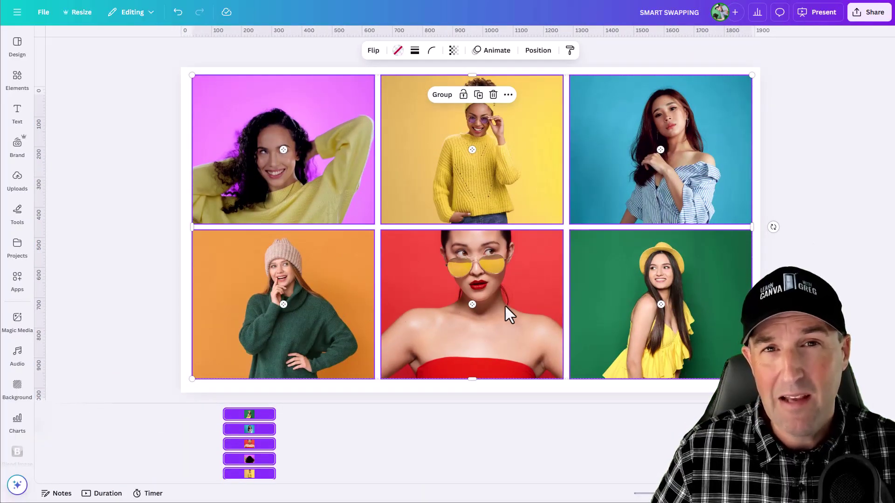
left_click_drag(473, 305, 294, 163)
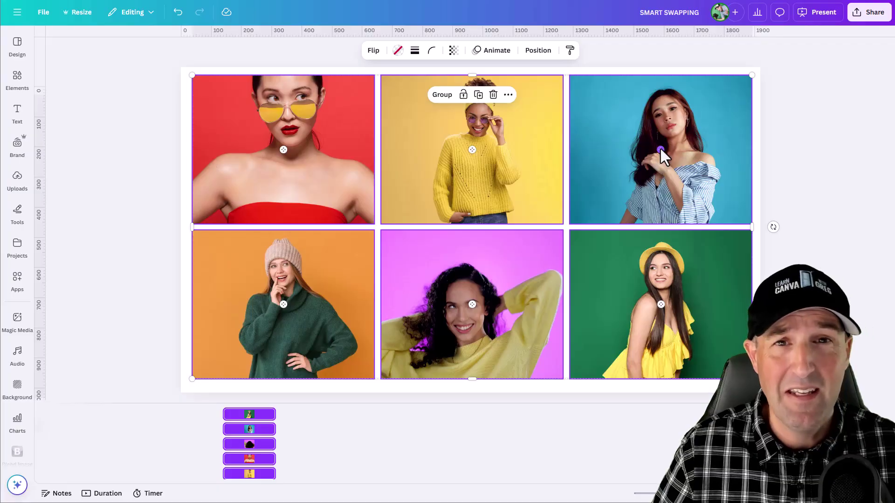
left_click_drag(661, 150, 317, 319)
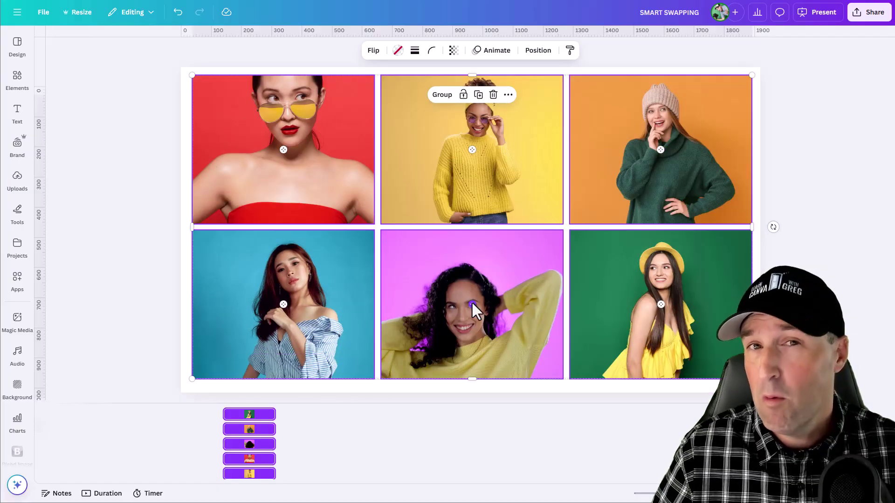
left_click_drag(472, 304, 664, 321)
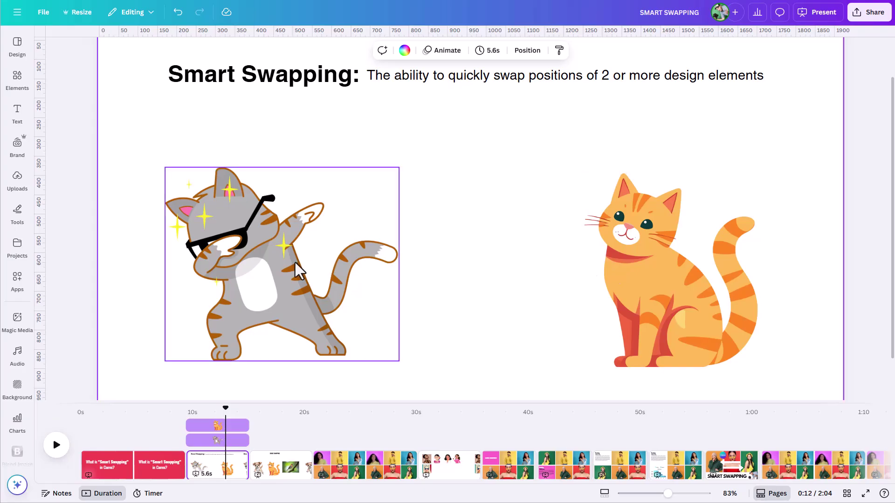
Step: Trade the two cats' places by moving each one separately, and swap them back with both selected using smart swapping
mouse_move(351, 307)
left_mouse_down()
mouse_move(344, 300)
mouse_move(566, 256)
mouse_move(713, 352)
mouse_move(432, 314)
mouse_move(296, 313)
left_mouse_up()
mouse_move(586, 306)
left_mouse_down()
mouse_move(673, 321)
mouse_move(705, 300)
left_mouse_up()
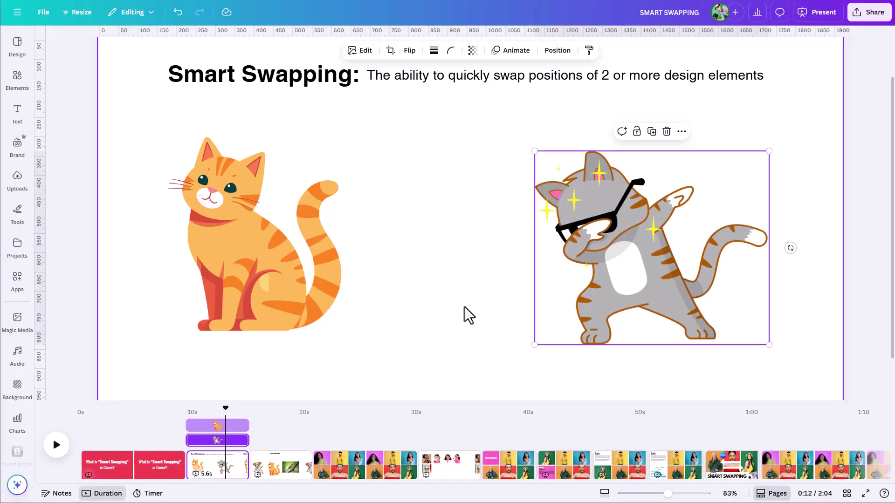
left_click(270, 284, "shift")
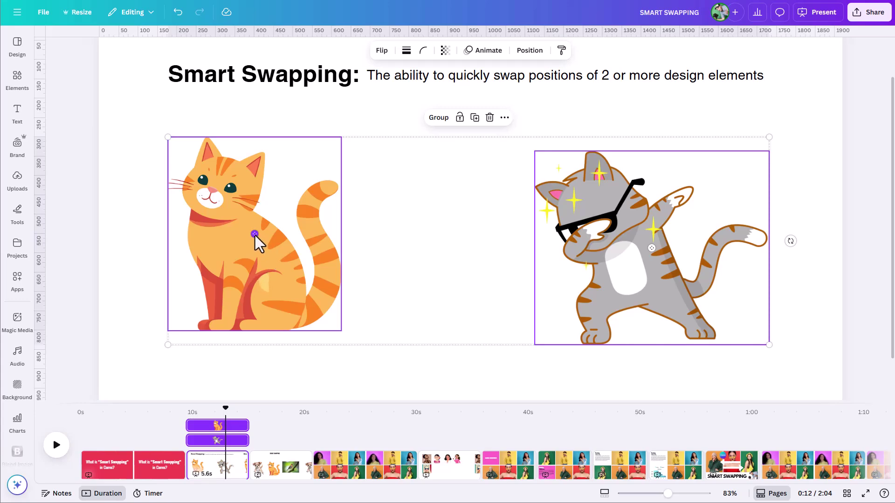
mouse_move(255, 236)
left_mouse_down()
mouse_move(655, 259)
mouse_move(296, 225)
mouse_move(683, 250)
mouse_move(359, 243)
mouse_move(264, 226)
left_mouse_up()
left_click_drag(255, 236, 628, 251)
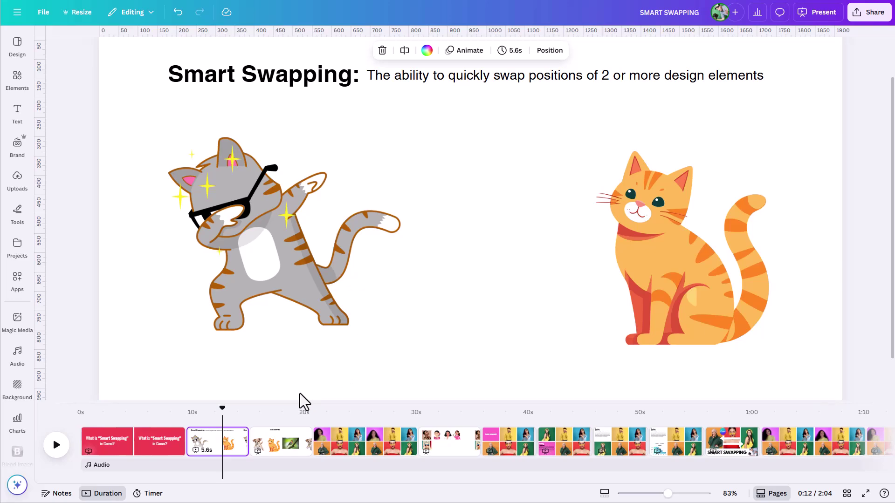
Step: On the page with the three animals, select the puppy, cat and bird without the title and swap the puppy with the cat
left_click(284, 448)
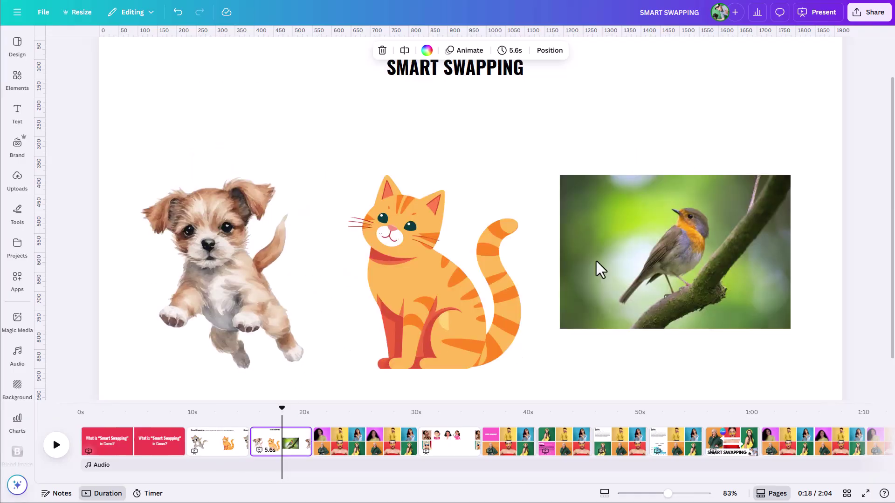
left_click(402, 117)
key("ctrl+a")
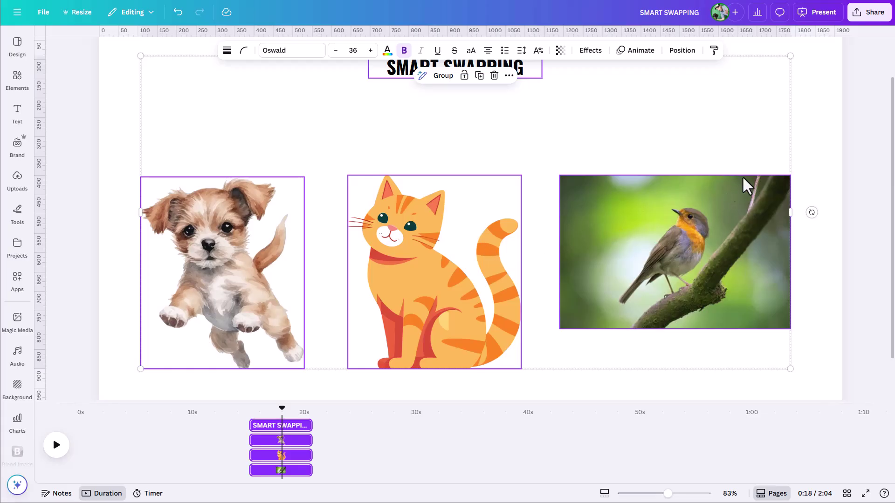
left_click(806, 142)
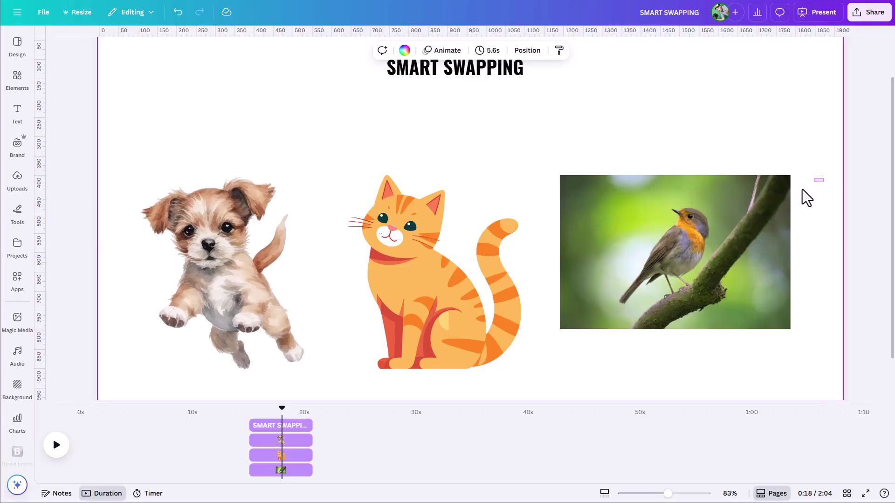
left_click_drag(802, 189, 222, 329)
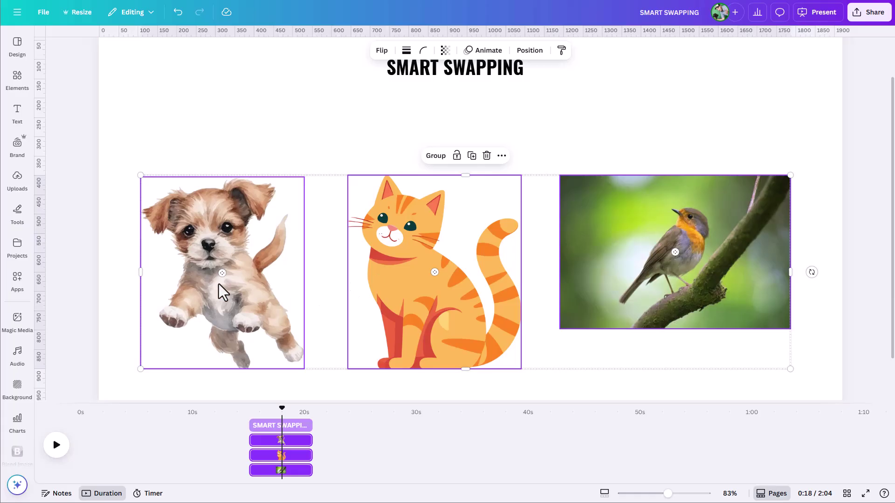
left_click_drag(223, 276, 440, 286)
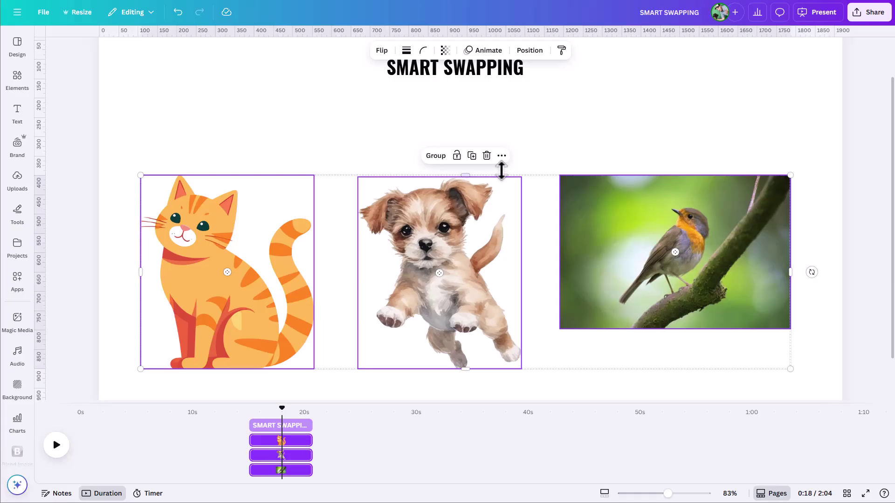
Step: Stagger the three animal images by moving the cat higher, the bird photo lower, and the puppy slightly between them
left_click(461, 75)
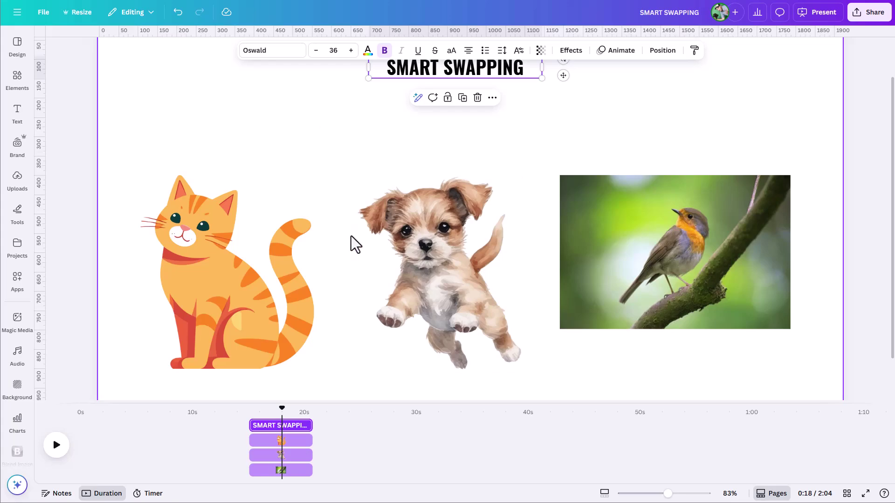
left_click(497, 256)
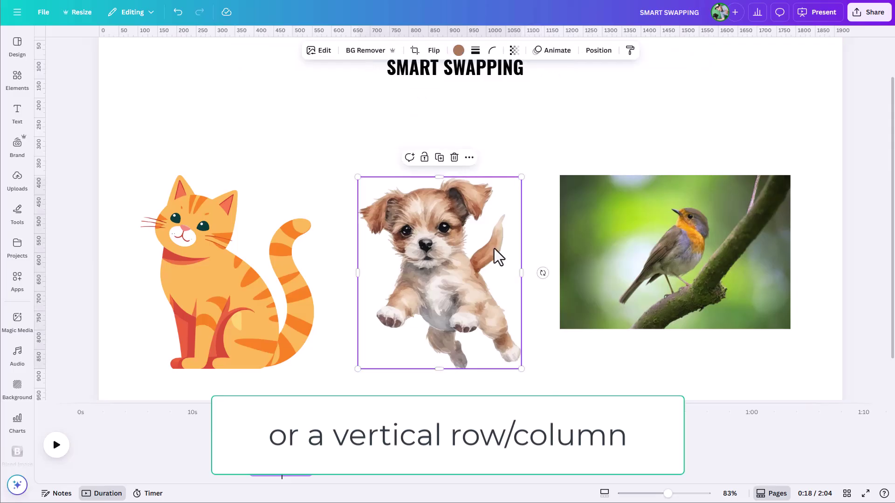
left_click_drag(196, 285, 186, 209)
left_click_drag(412, 268, 415, 291)
left_click_drag(609, 275, 636, 329)
left_click_drag(456, 284, 431, 241)
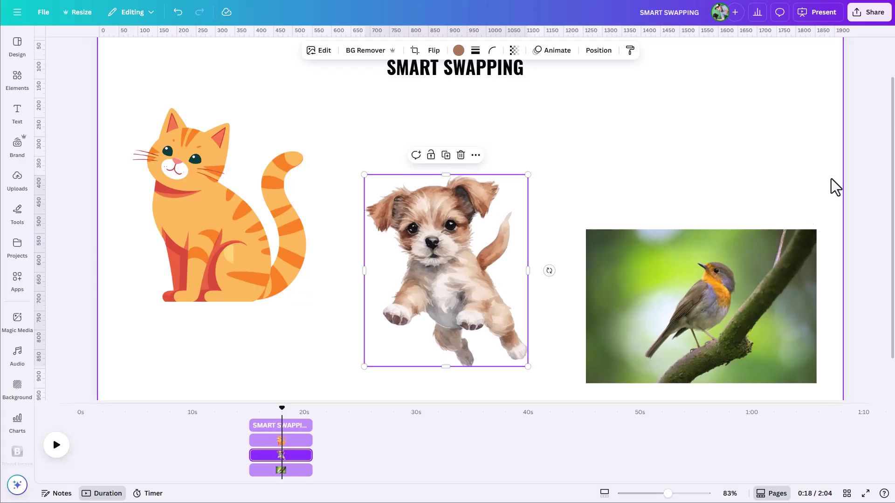
Step: Select the three staggered animal images and swap the bird photo with the puppy
left_click_drag(831, 174, 231, 312)
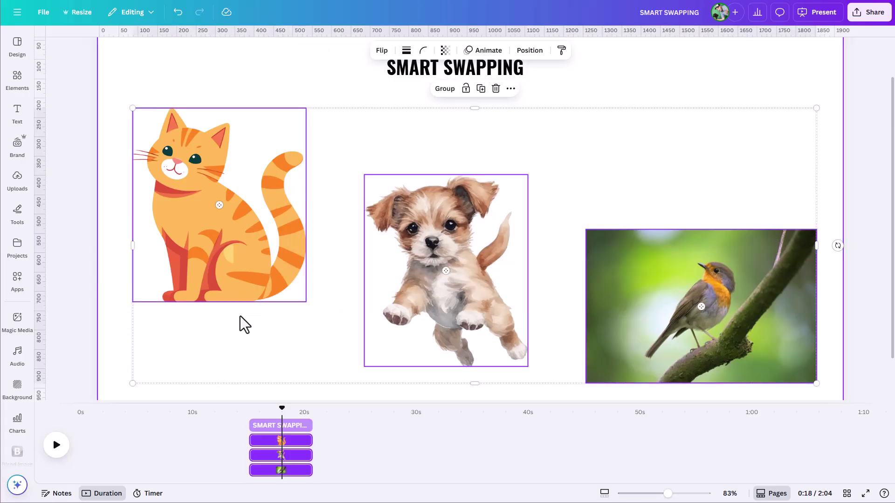
left_click_drag(703, 315, 459, 274)
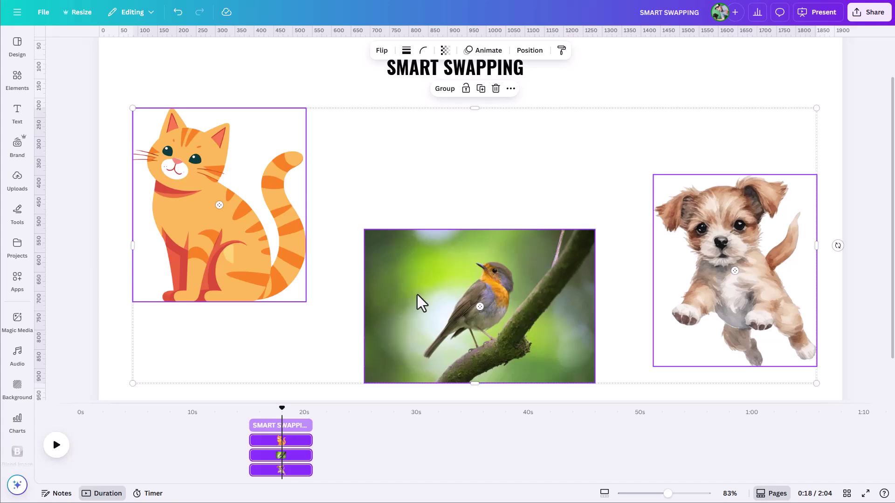
left_click(489, 314)
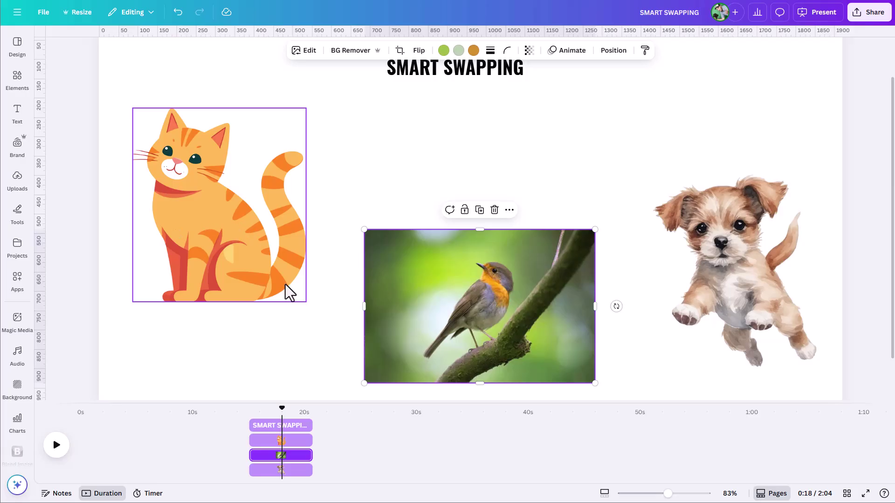
key("ctrl+a")
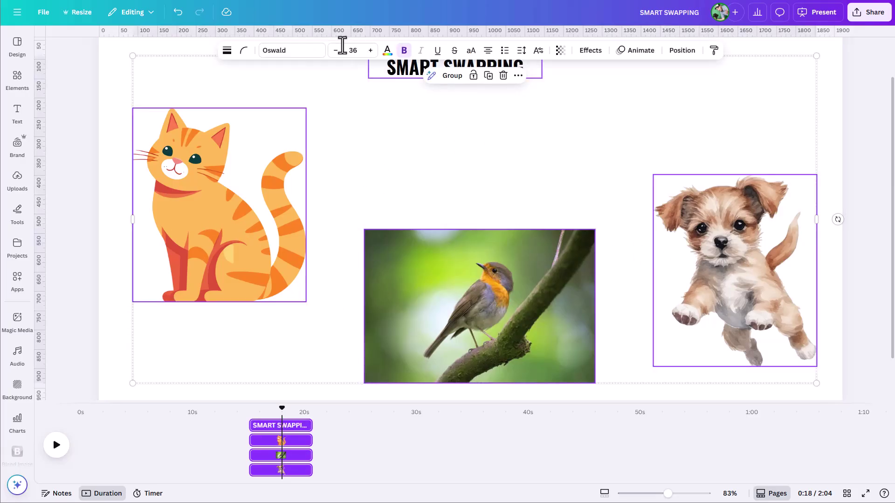
left_click(711, 142)
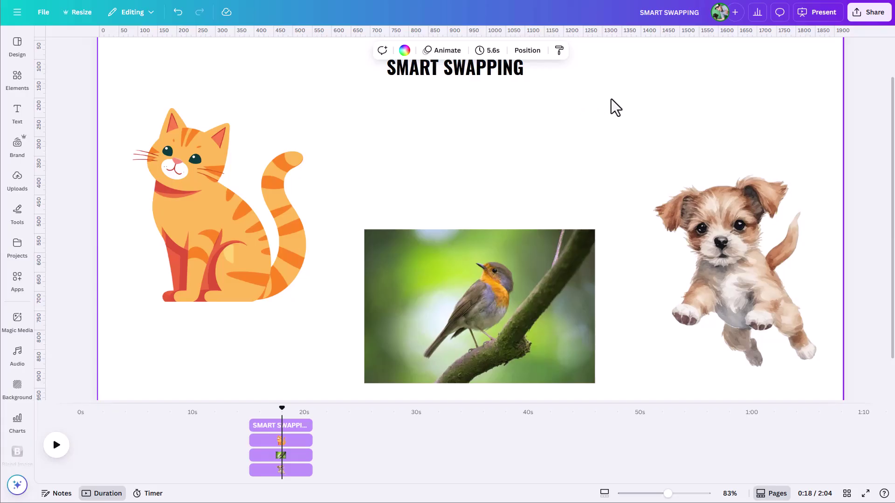
Step: Fit the whole page in view, select the SMART SWAPPING title with the puppy, and swap their positions
scroll(676, 210, "up", 1)
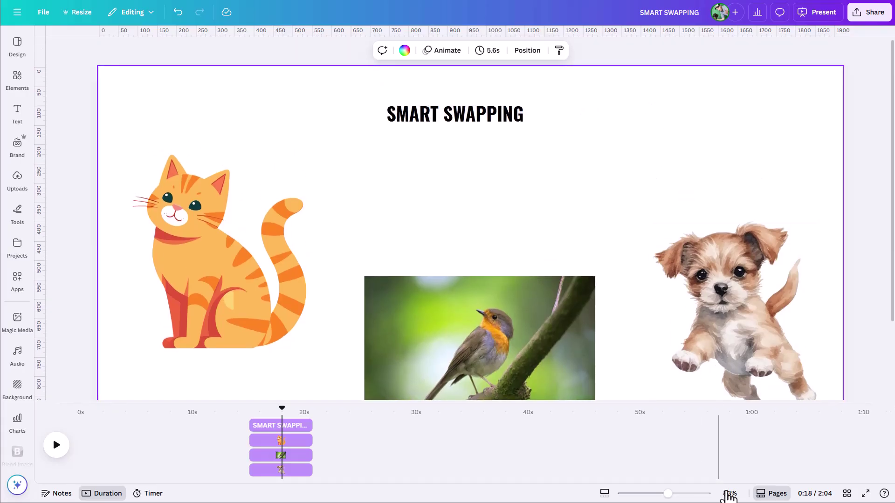
left_click(729, 494)
left_click(728, 451)
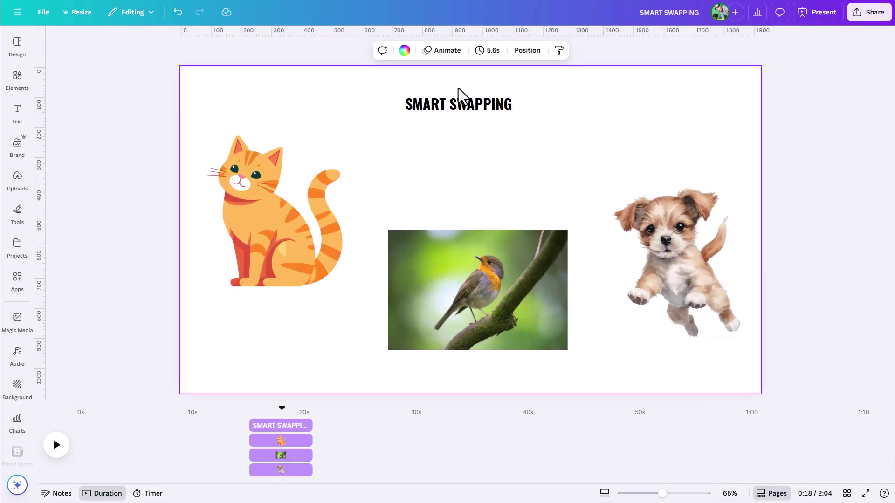
left_click(458, 106)
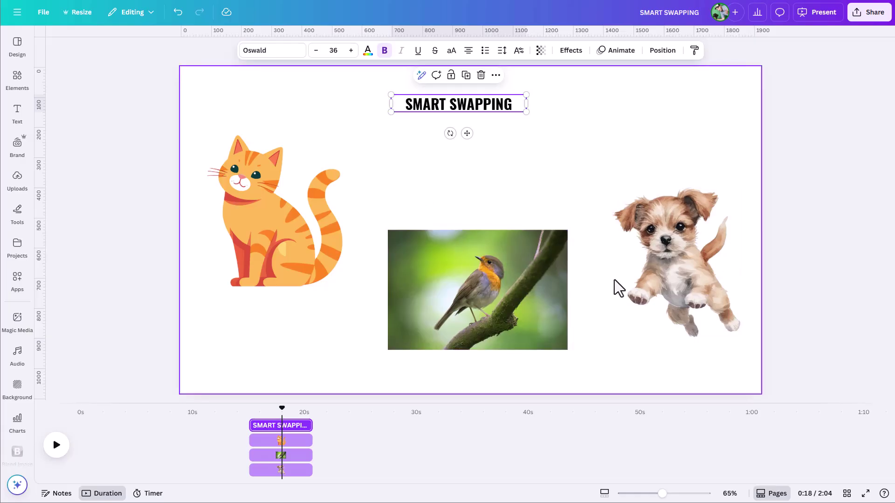
left_click(681, 288, "shift")
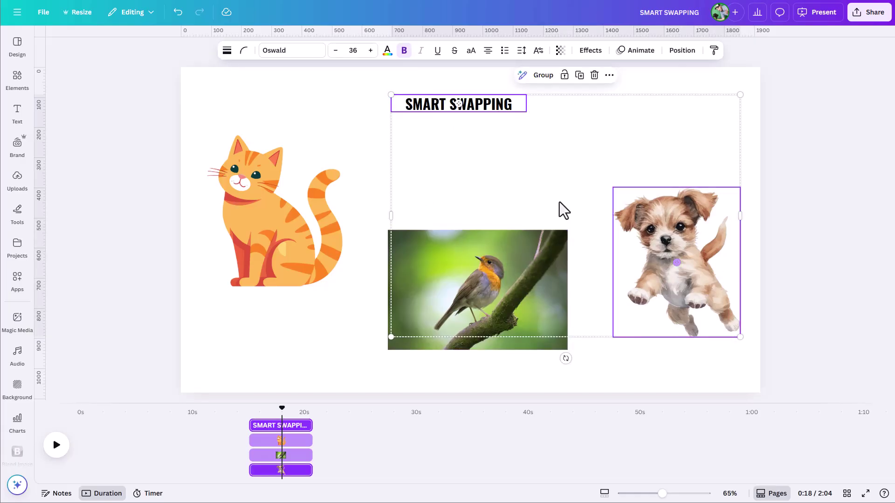
left_click_drag(459, 103, 659, 315)
left_click(649, 250)
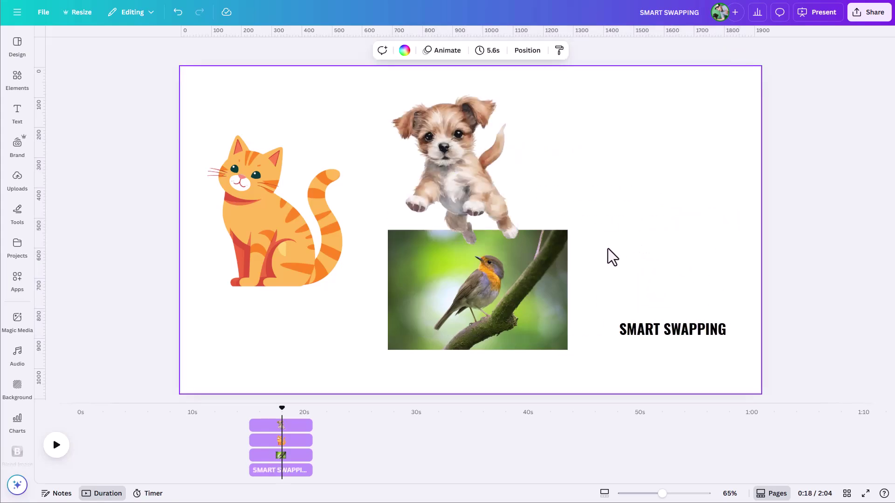
Step: Select the SMART SWAPPING title together with the cat and swap their positions
left_click(677, 333)
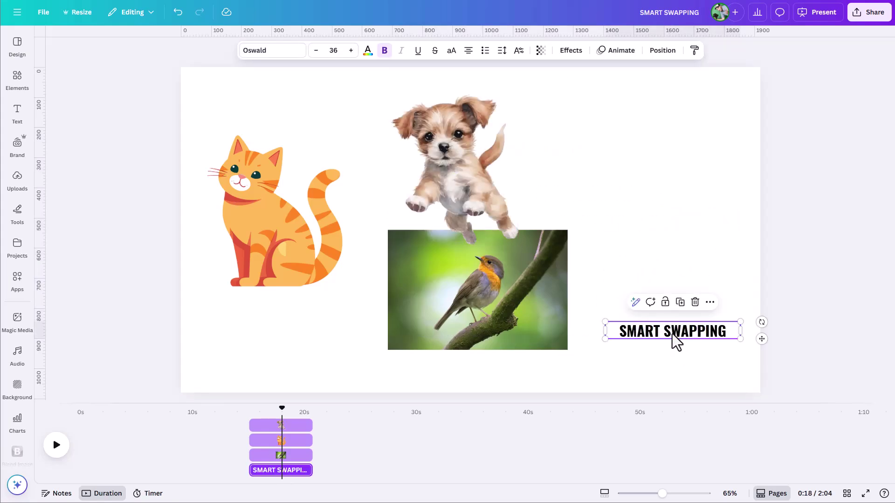
left_click(292, 246, "shift")
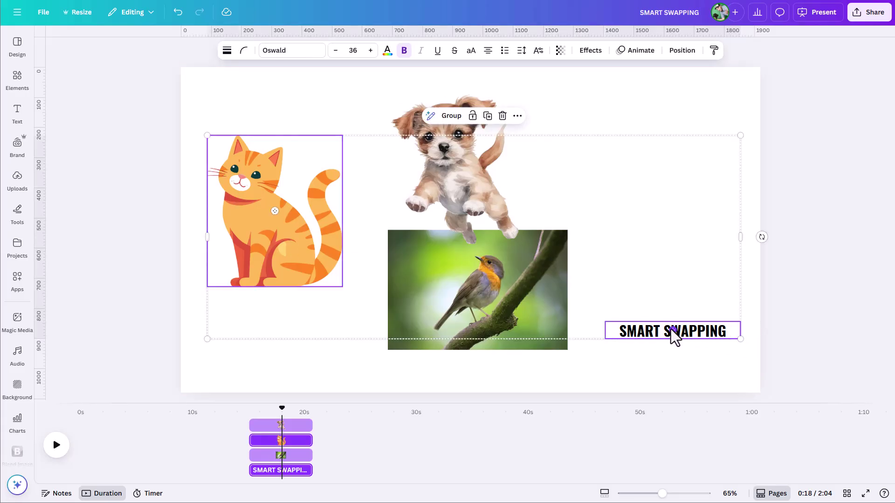
left_click_drag(673, 339, 308, 239)
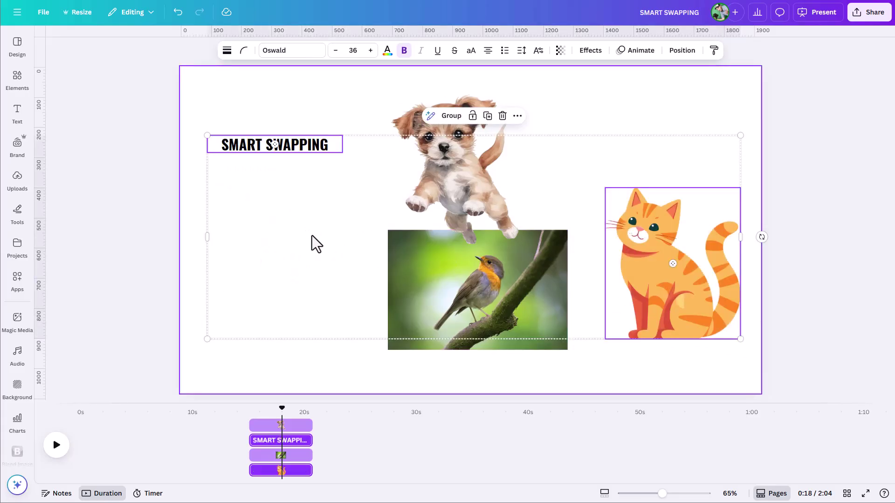
left_click(311, 244)
Step: Move the puppy below the title beside the bird photo, select all three animals, and swap the cat with the puppy
left_click_drag(419, 168, 264, 273)
left_click_drag(142, 260, 727, 349)
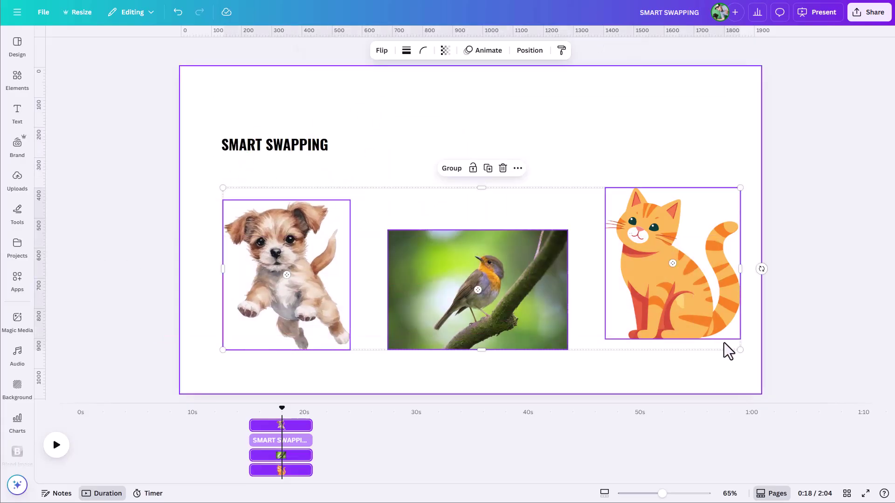
left_click_drag(673, 271, 329, 279)
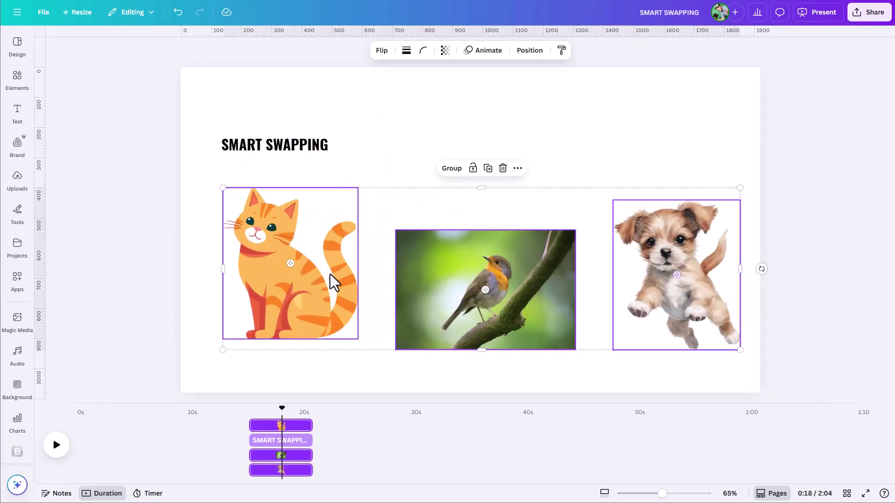
Step: Select the SMART SWAPPING title together with the bird photo and swap their positions
left_click(275, 146)
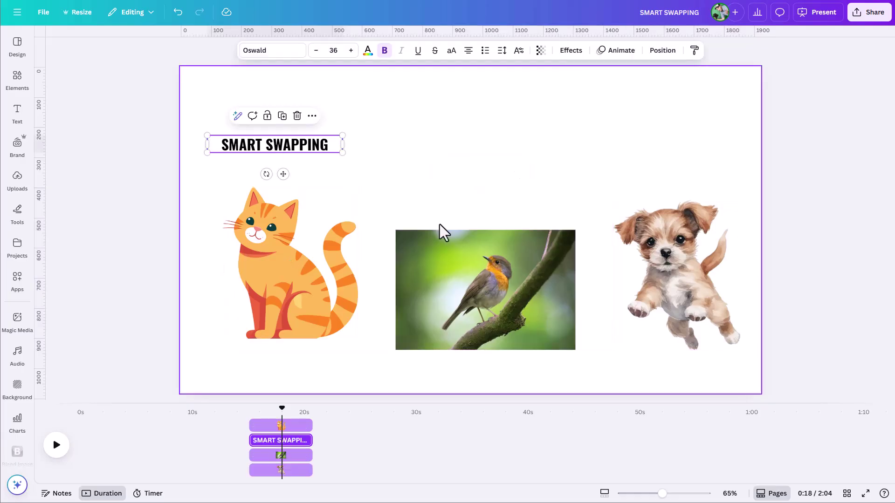
left_click(486, 286, "shift")
left_click_drag(484, 298, 303, 172)
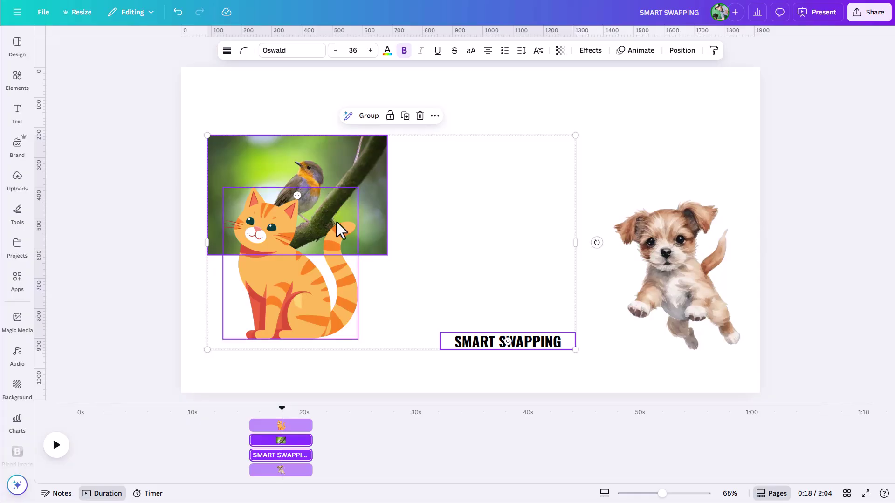
left_click(666, 275)
Step: Enlarge the bird photo, select it together with the puppy, and swap their positions
left_click(329, 163)
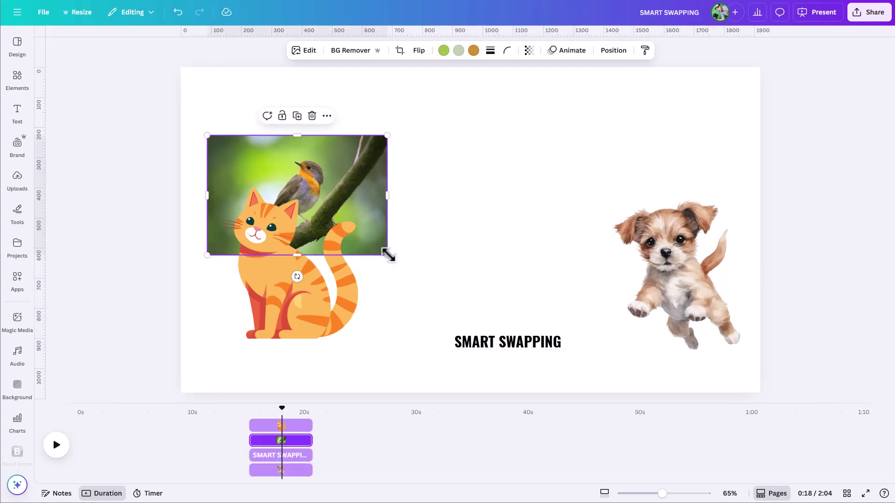
left_click_drag(388, 255, 386, 196)
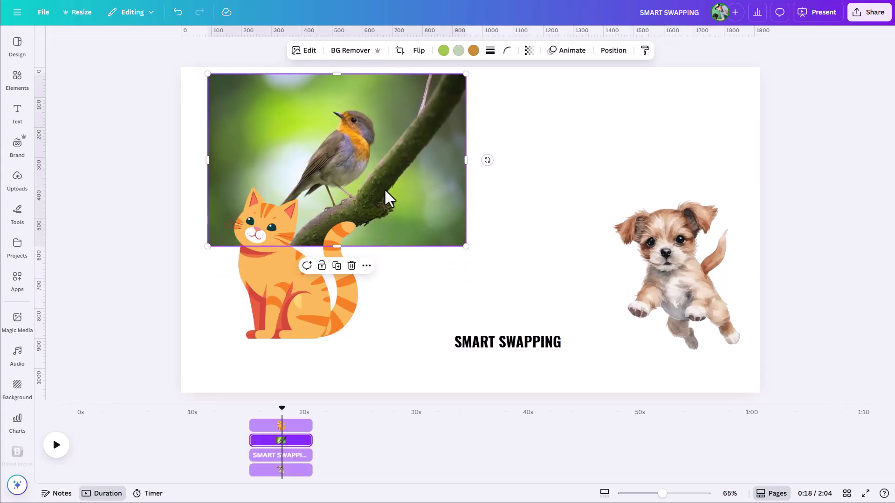
left_click(683, 301, "shift")
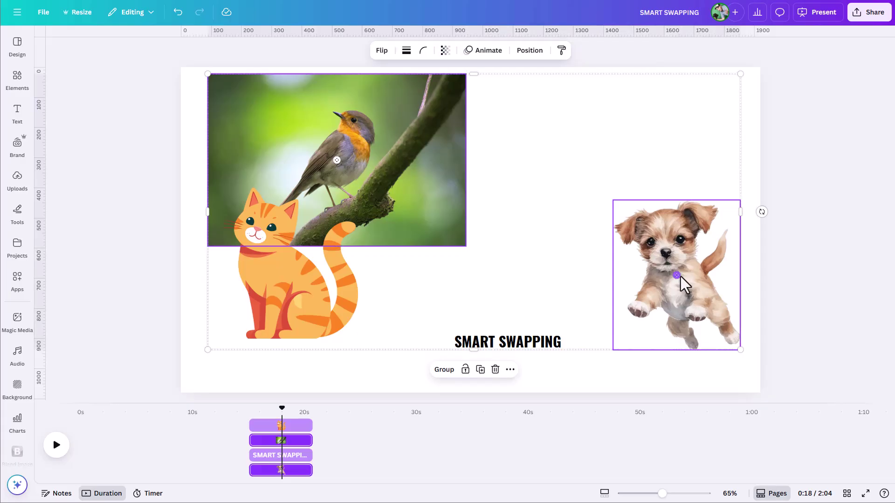
left_click_drag(681, 279, 314, 168)
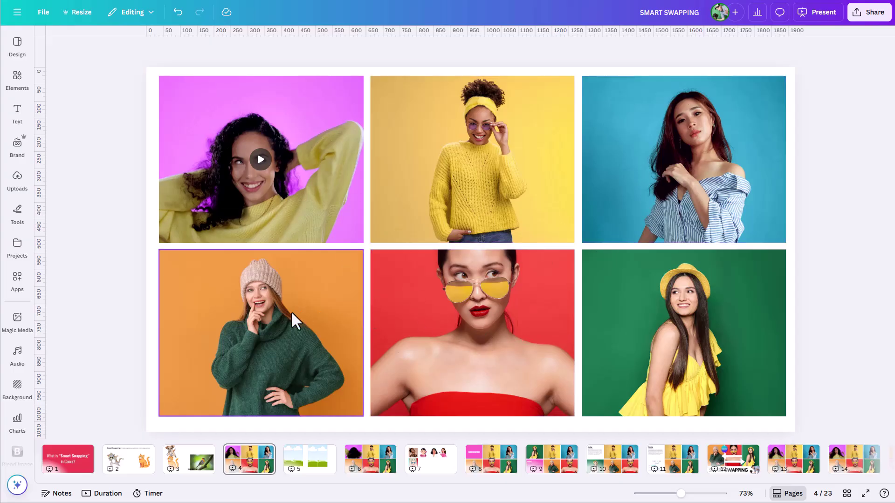
Step: Select all six images on page 4 and swap the red image with the purple video, blue with orange, and the video with green
left_click_drag(110, 164, 736, 369)
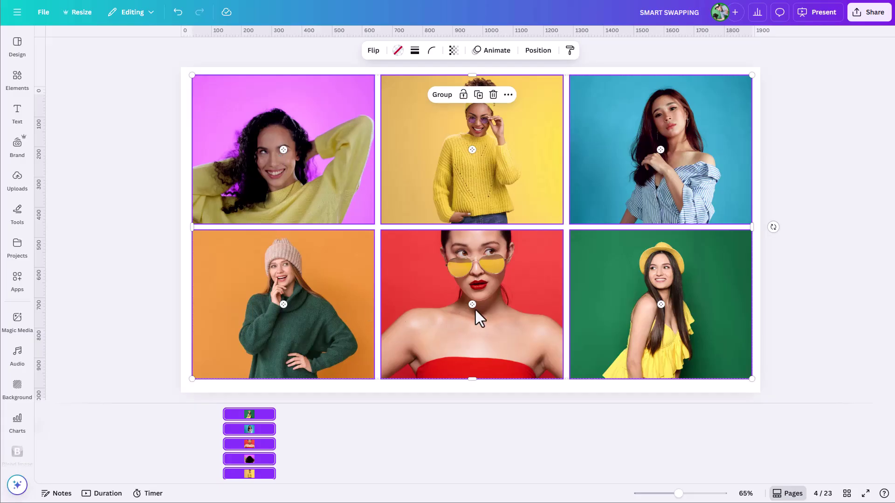
left_click_drag(473, 307, 313, 182)
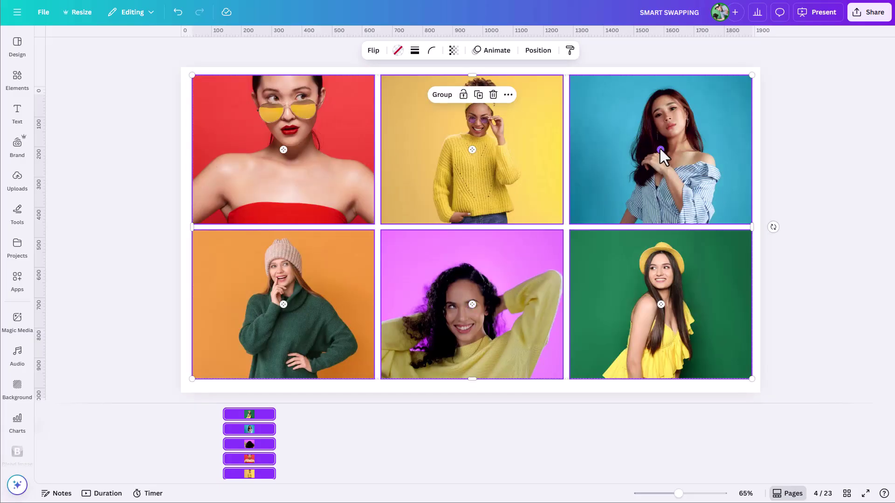
left_click_drag(660, 149, 317, 326)
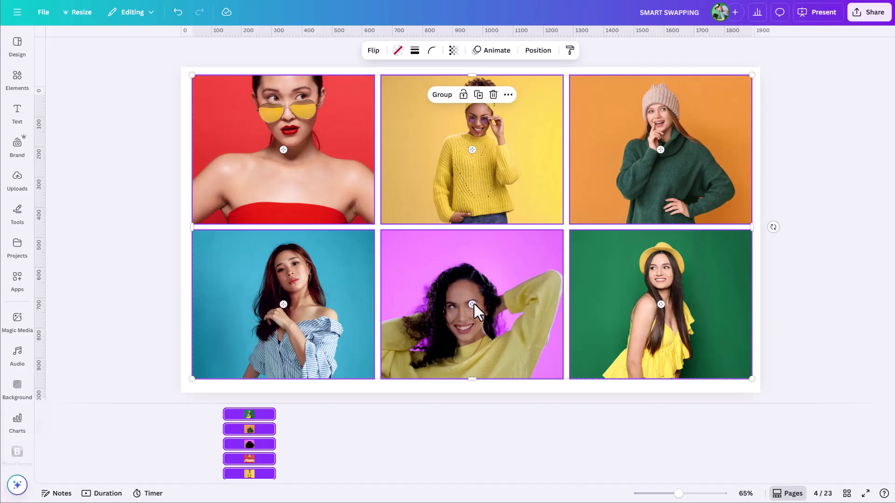
left_click_drag(474, 304, 665, 325)
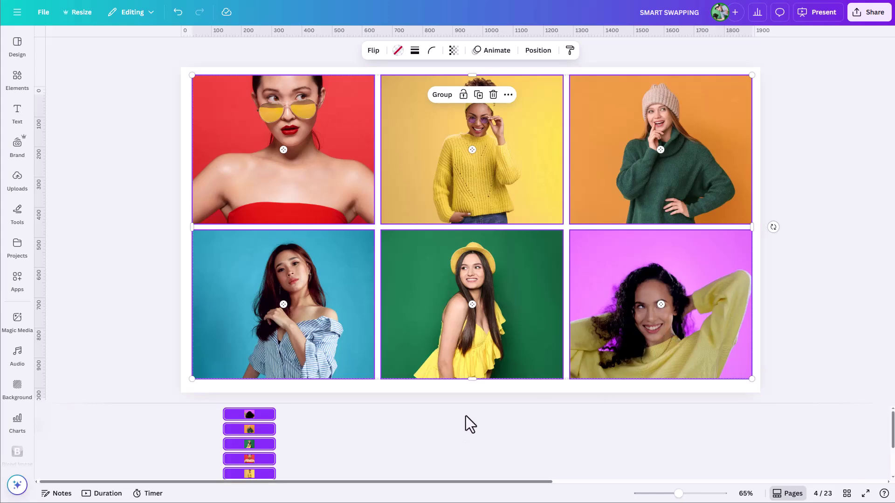
left_click(810, 291)
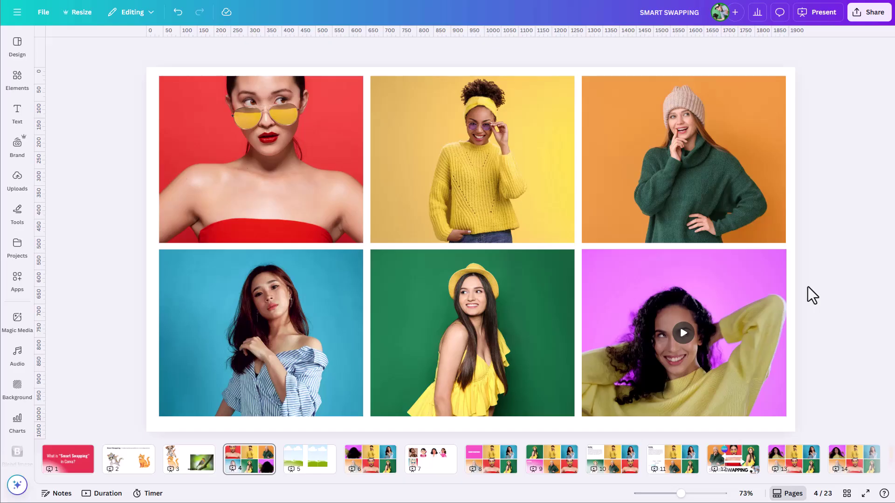
Step: Examine the grid layouts in the element library and the individual cells of the grid on page 5
left_click(17, 81)
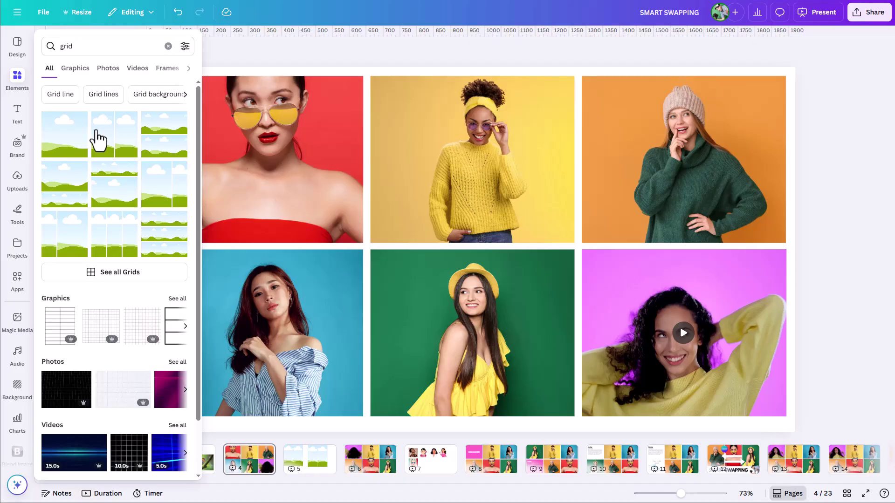
key("Escape")
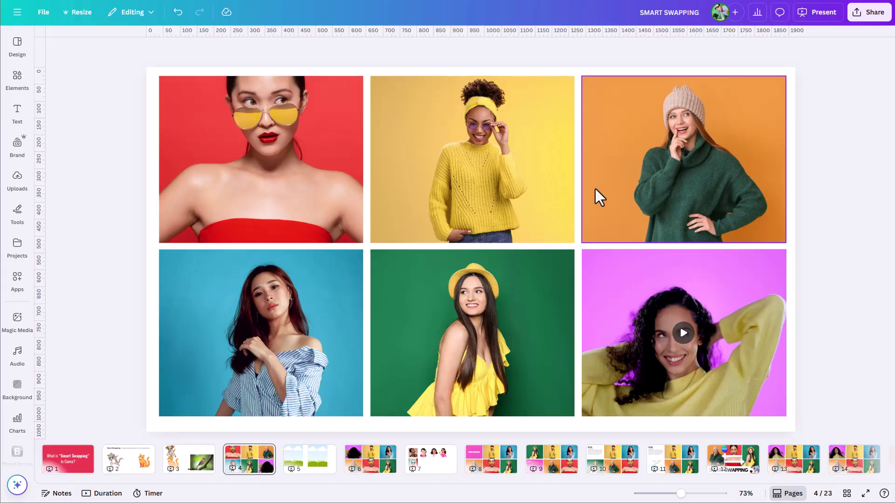
left_click(313, 466)
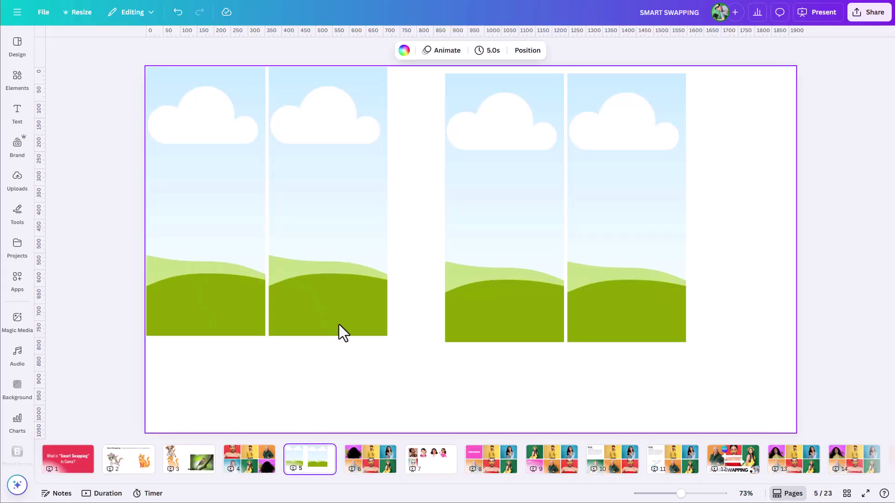
left_click(504, 222)
left_click(591, 212)
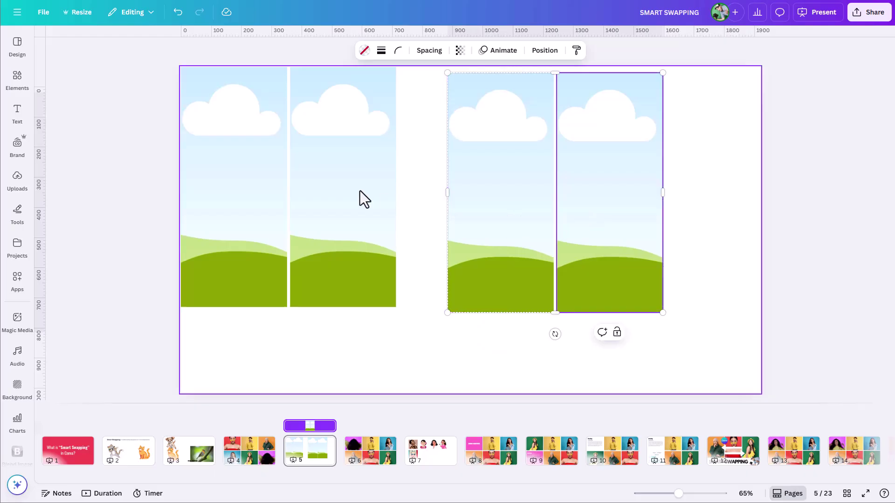
left_click(18, 80)
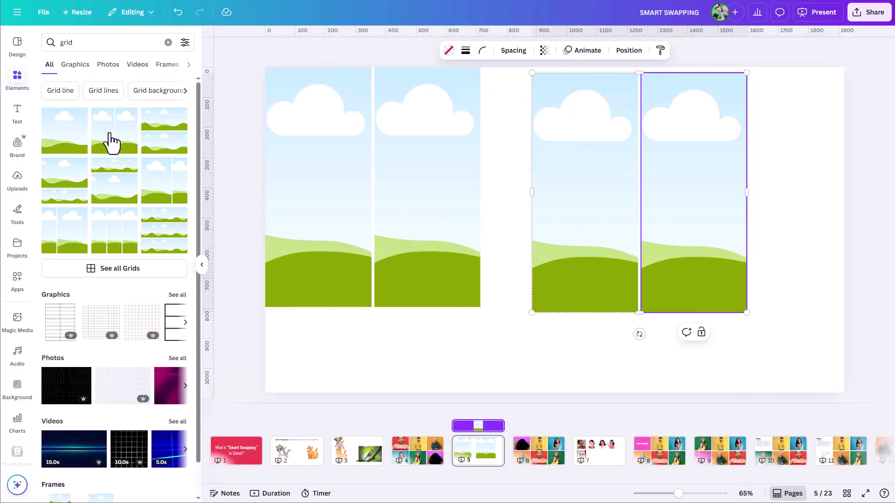
left_click(601, 345)
left_click(609, 266)
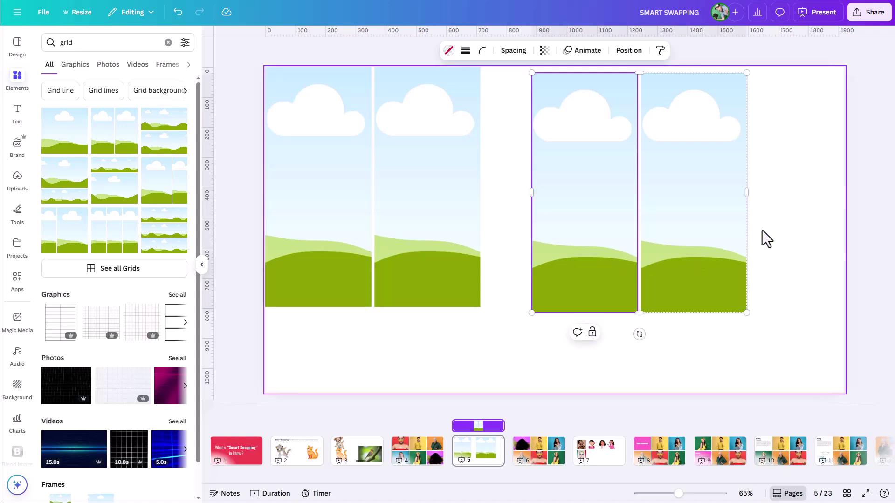
left_click(595, 237)
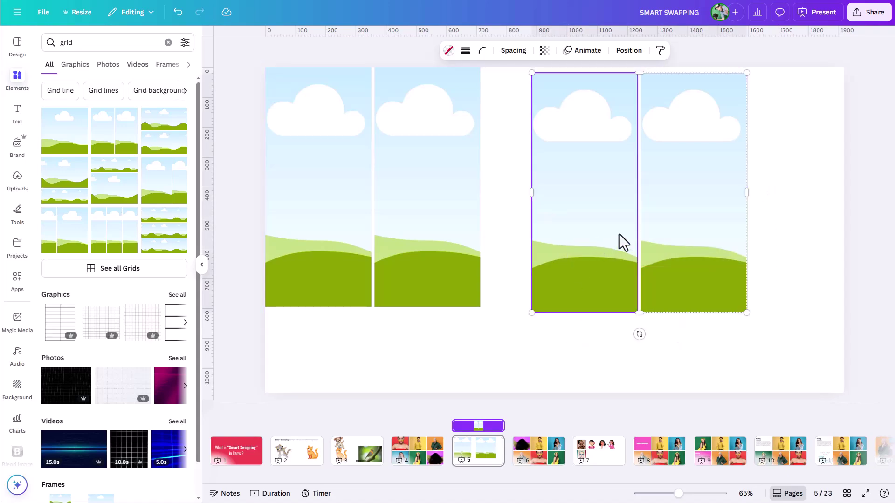
left_click(776, 236)
left_click(655, 234)
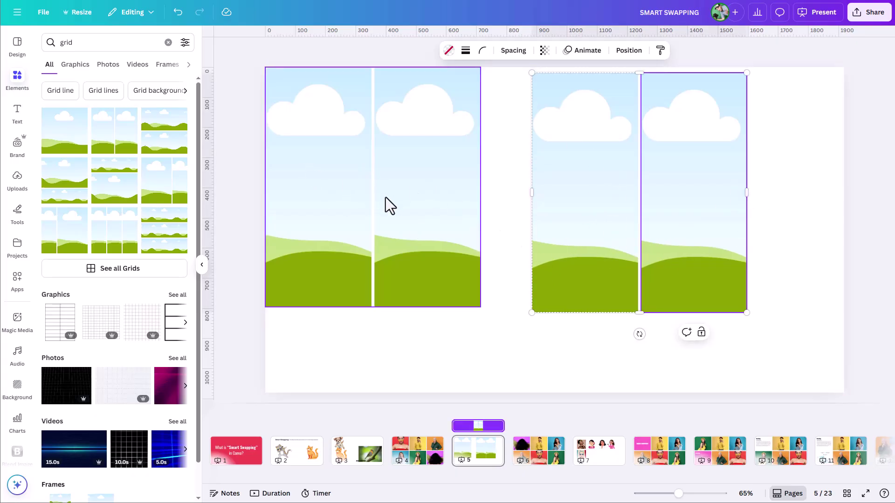
Step: Select both two-column grids on page 5 and swap their positions, returning to page 4 with the element library closed
left_click_drag(794, 162, 317, 280)
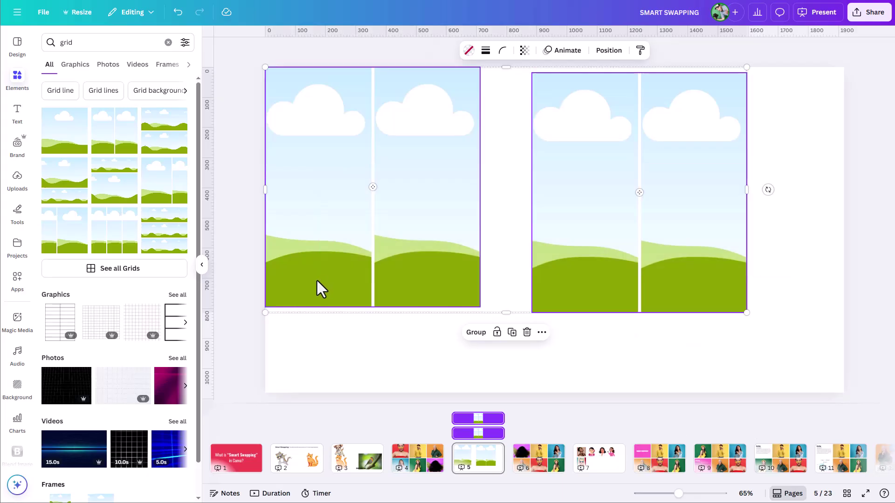
left_click_drag(639, 192, 426, 196)
left_click(432, 475)
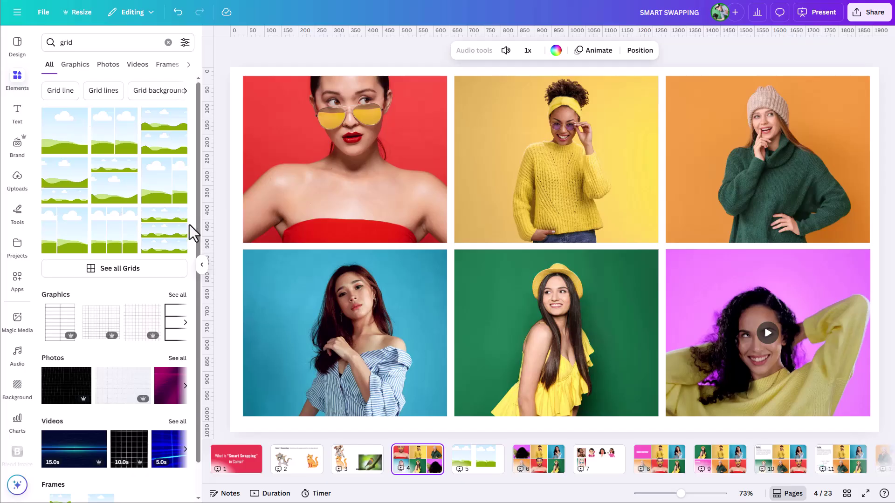
left_click(201, 265)
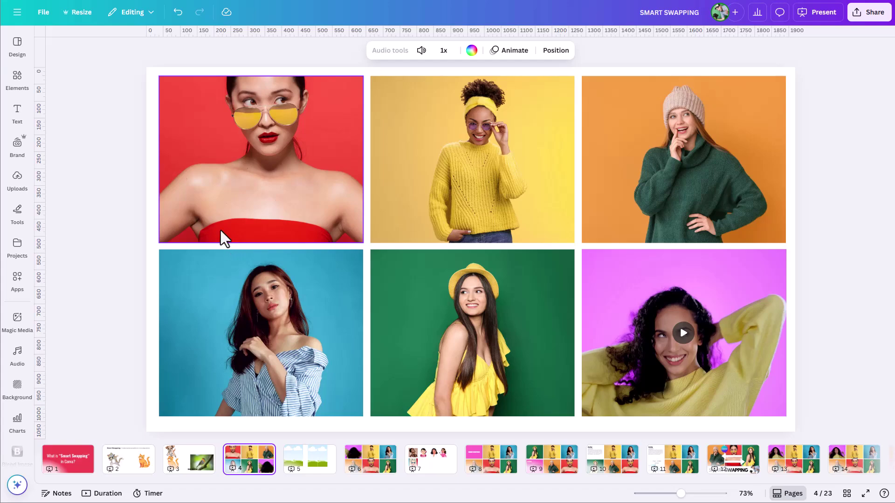
Step: Preview the custom guide layout on page 4 without adding any guides
left_click(34, 13)
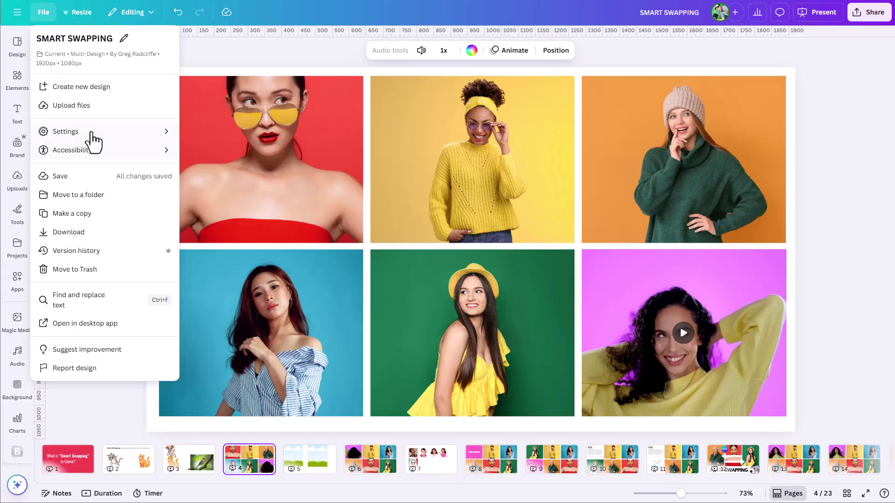
mouse_move(89, 135)
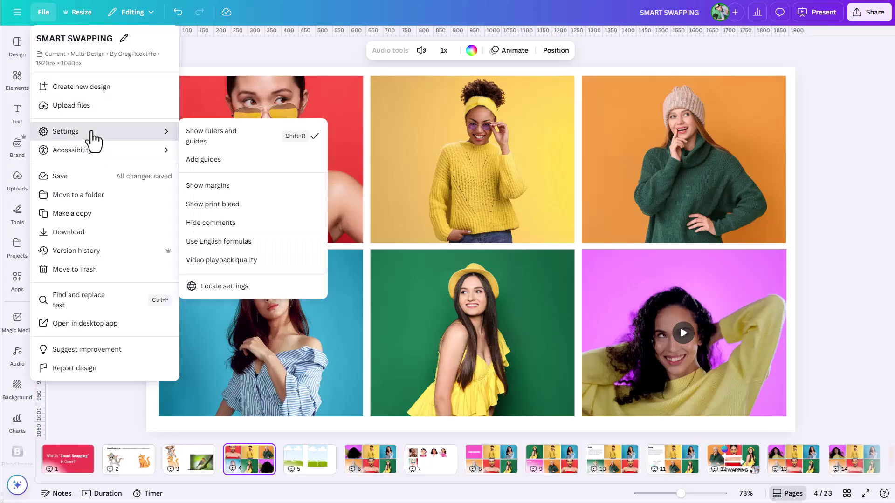
left_click(205, 160)
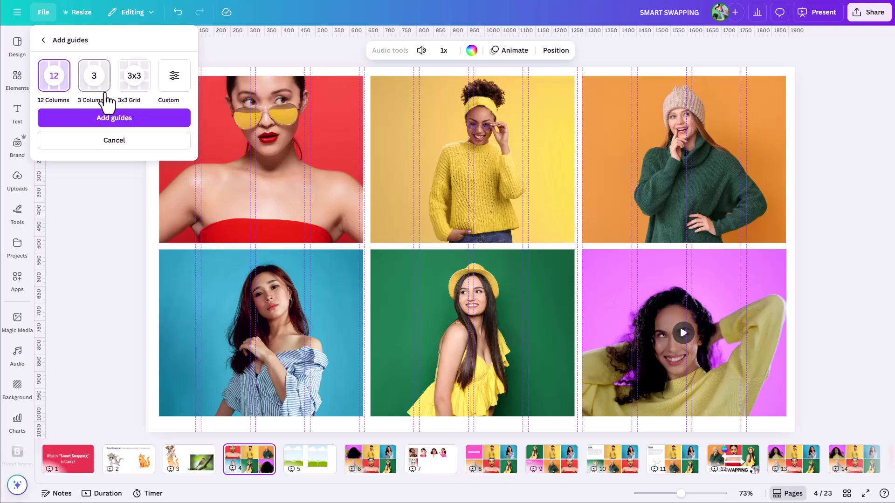
left_click(172, 84)
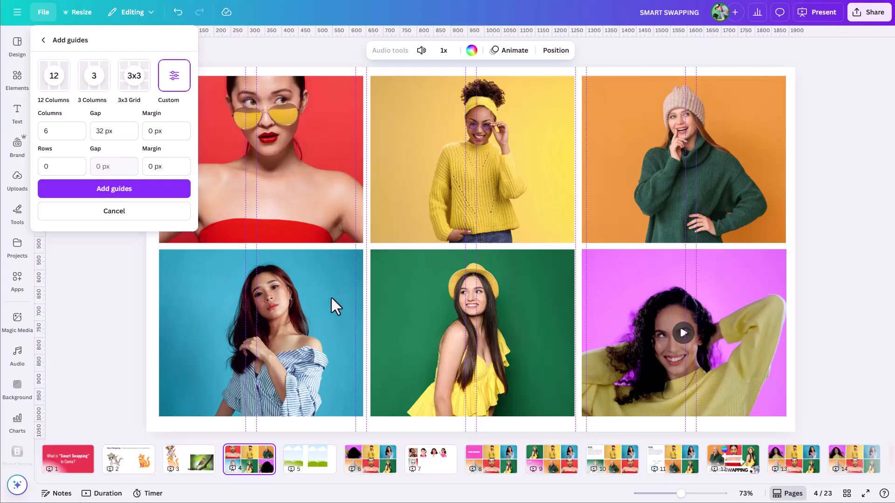
left_click(113, 311)
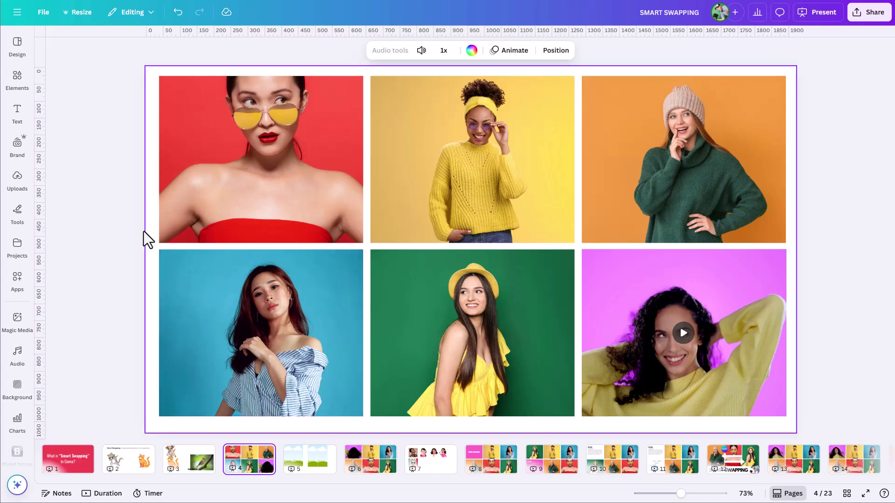
left_click_drag(105, 154, 685, 358)
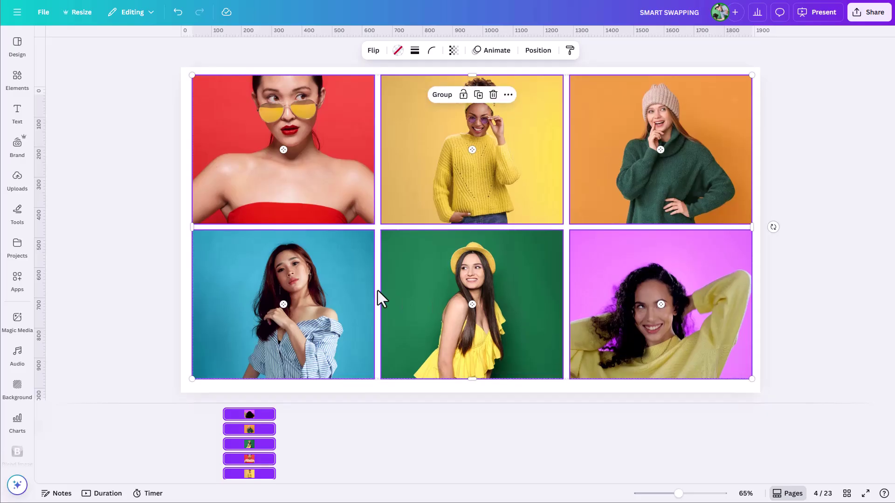
left_click(136, 241)
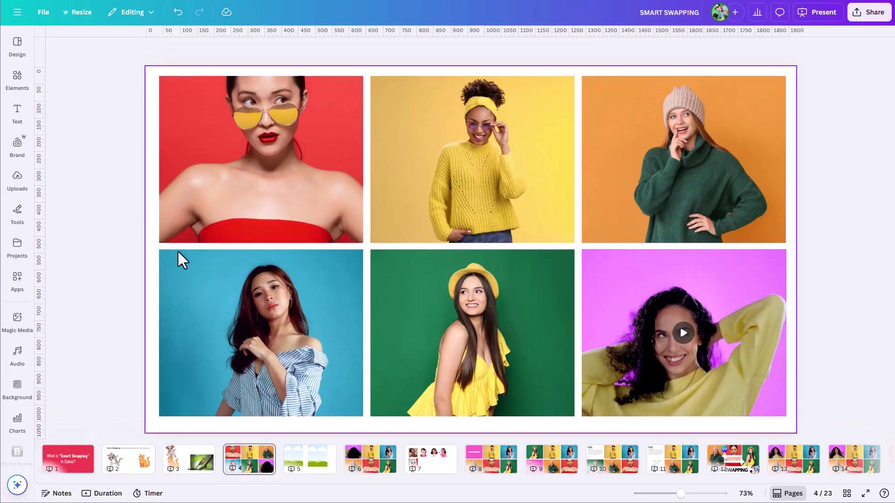
left_click(215, 304)
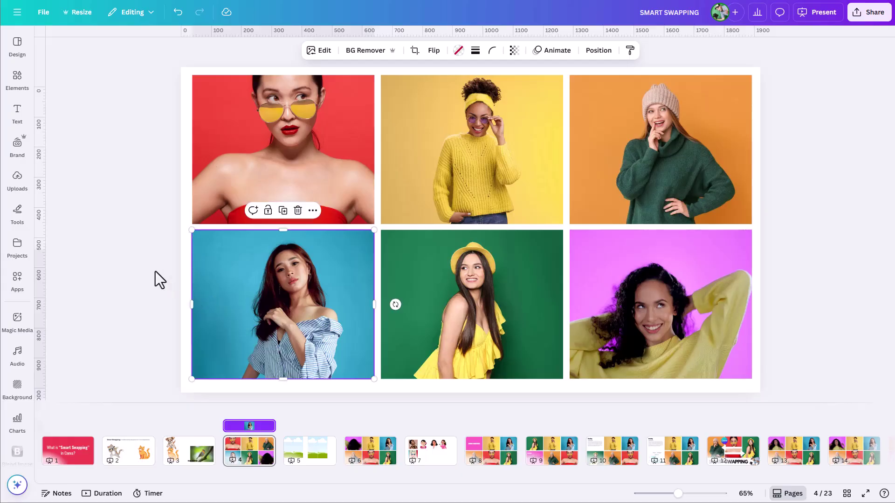
left_click(136, 247)
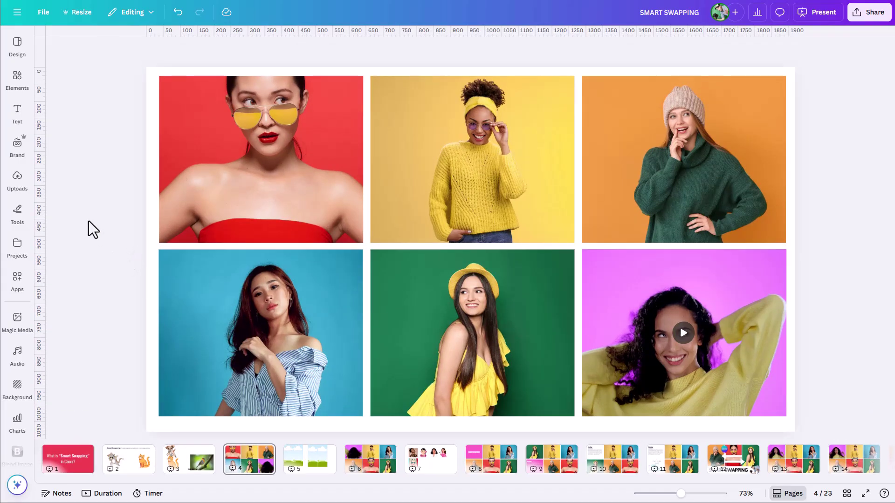
left_click_drag(74, 126, 659, 362)
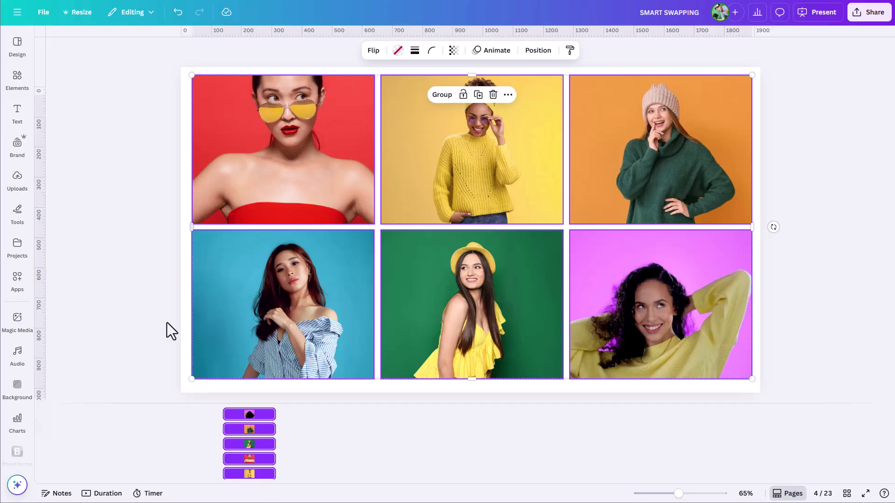
left_click(137, 315)
Step: Swap the purple video with the green photo within the selected bottom row, and the blue photo with the red one within the selected first column
left_click_drag(116, 301, 709, 371)
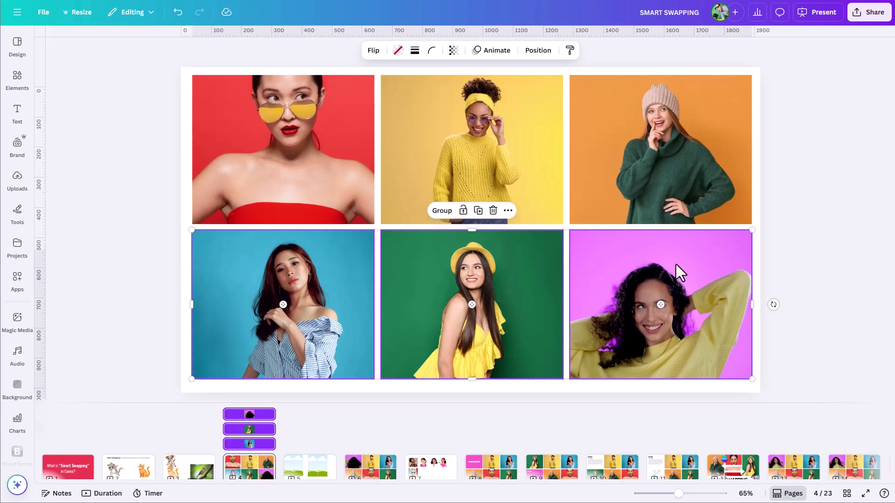
left_click_drag(661, 304, 465, 304)
left_click_drag(149, 112, 299, 342)
left_click_drag(287, 306, 290, 180)
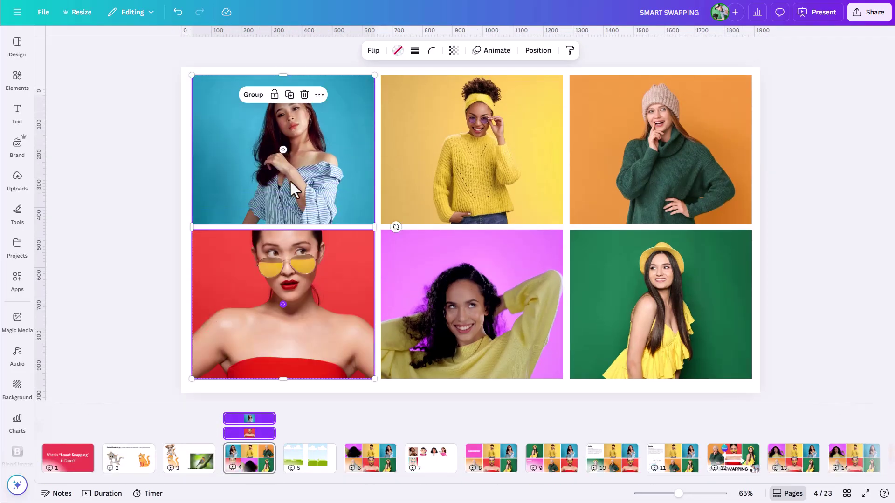
Step: Select only the red photo and the orange photo, swap their positions, and clear the selection
left_click(273, 310)
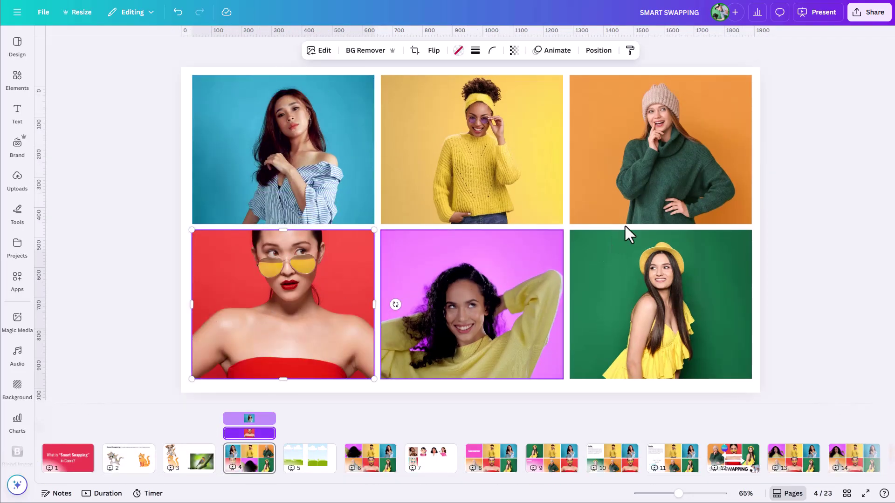
left_click(679, 184, "shift")
left_click_drag(281, 309, 653, 189)
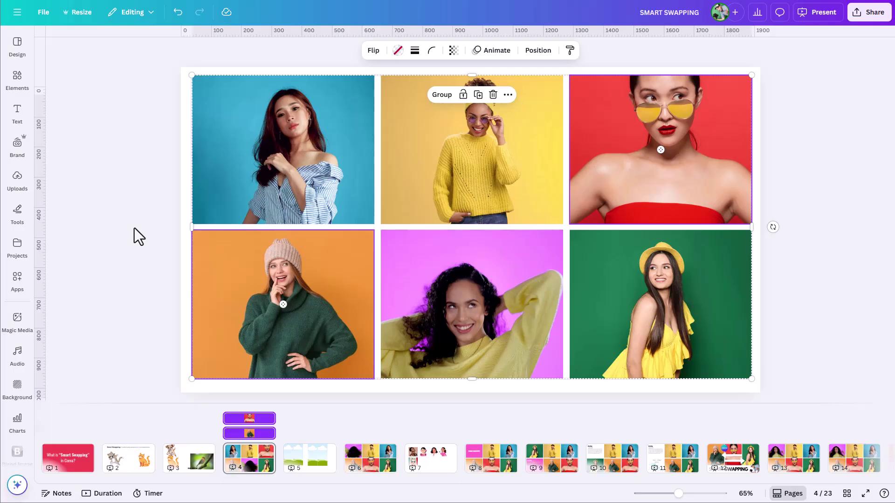
left_click(133, 158)
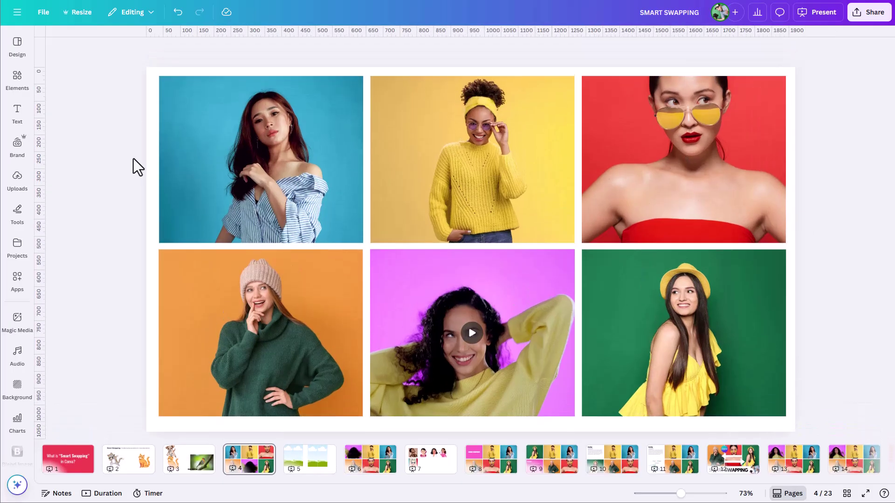
left_click_drag(71, 150, 799, 394)
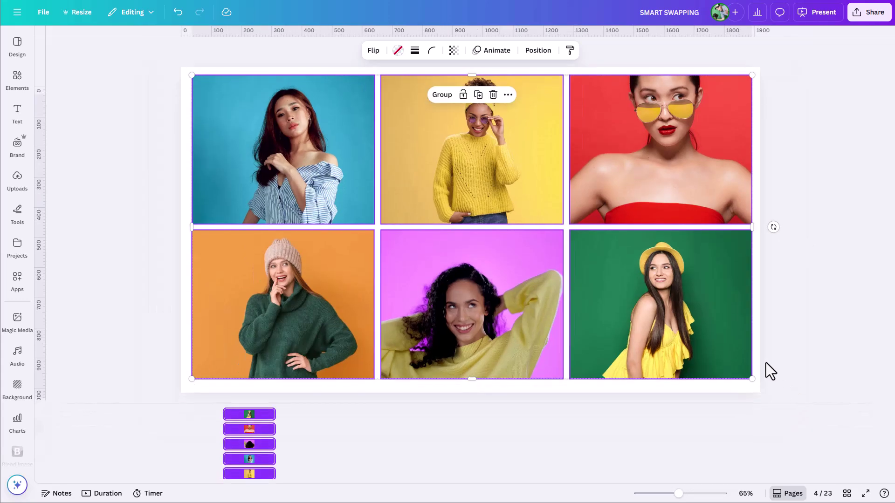
left_click(100, 283)
left_click(230, 316)
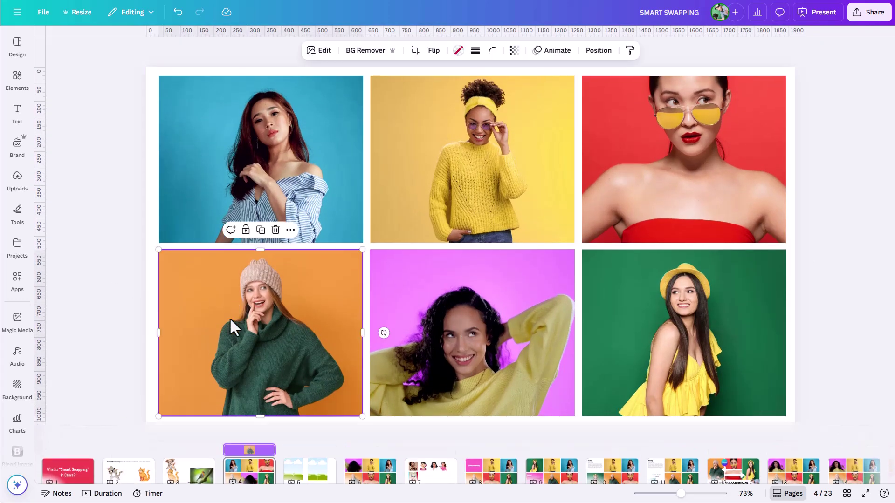
left_click(132, 284)
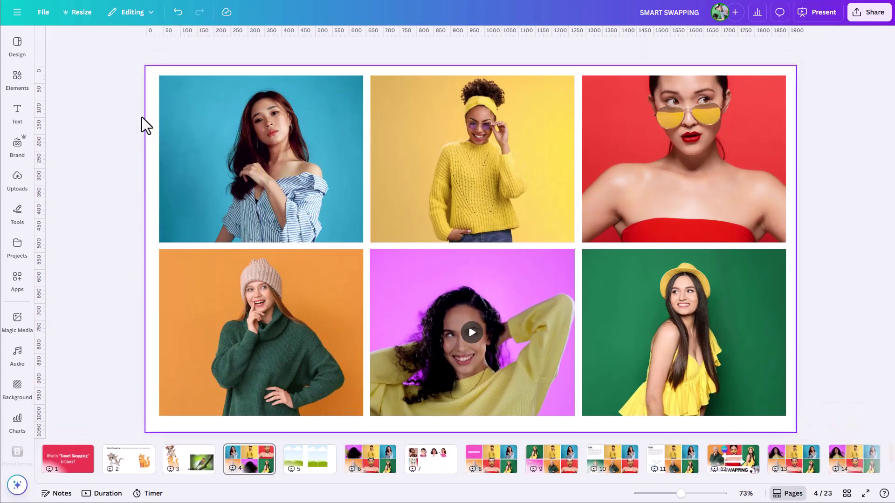
Step: Select all six items on page 4 and swap the orange photo with the yellow photo
left_click_drag(60, 110, 788, 422)
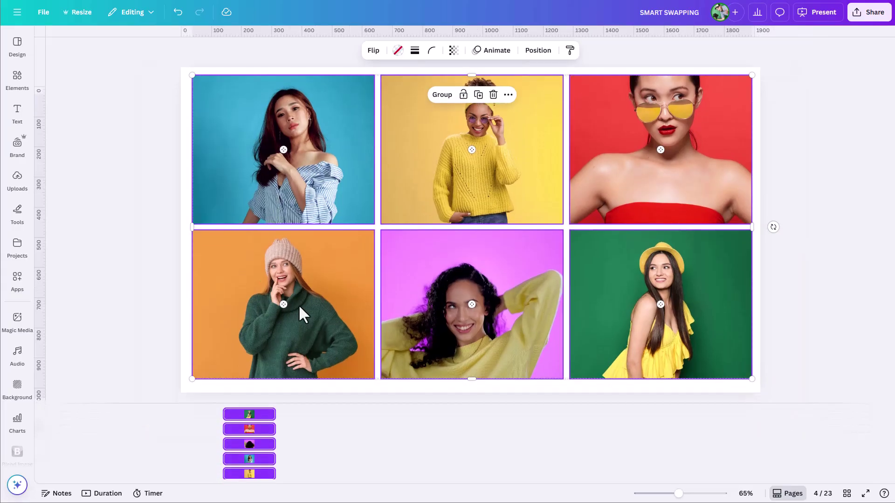
left_click_drag(279, 312, 460, 179)
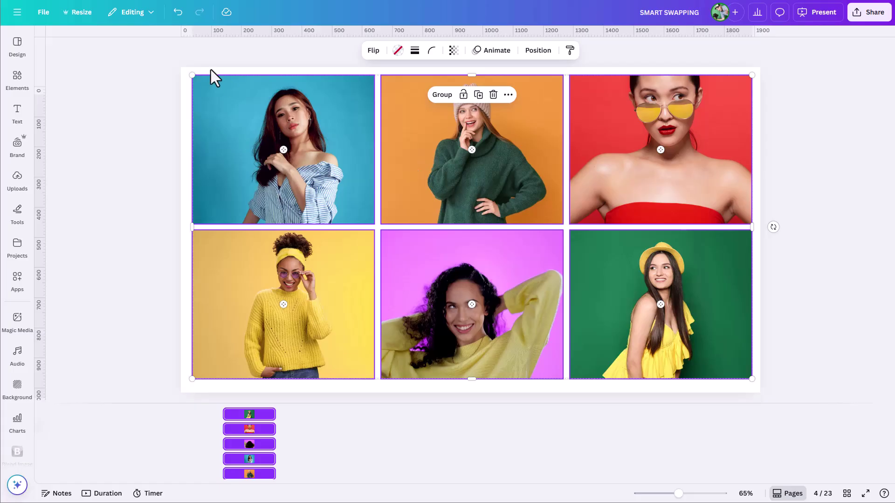
Step: Place two vertical guides along both edges of the gap between the first and second columns, the second at 663, and clear the selection
left_click(40, 13)
mouse_move(72, 133)
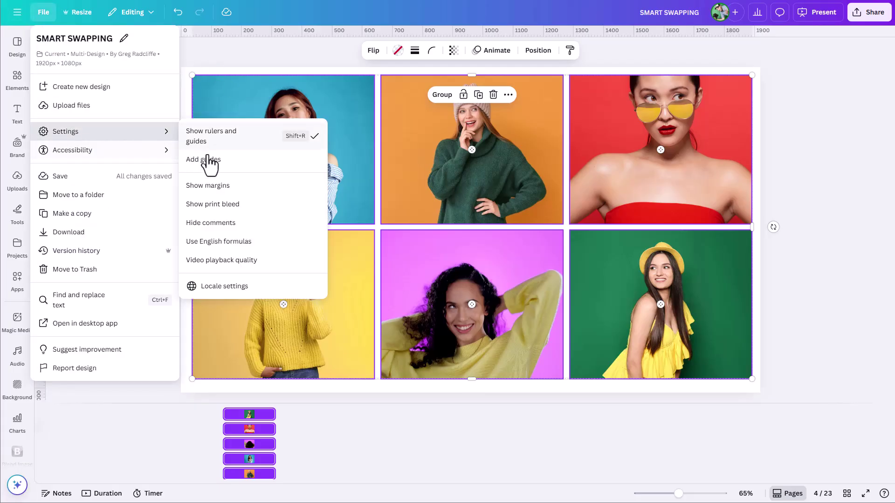
left_click(788, 208)
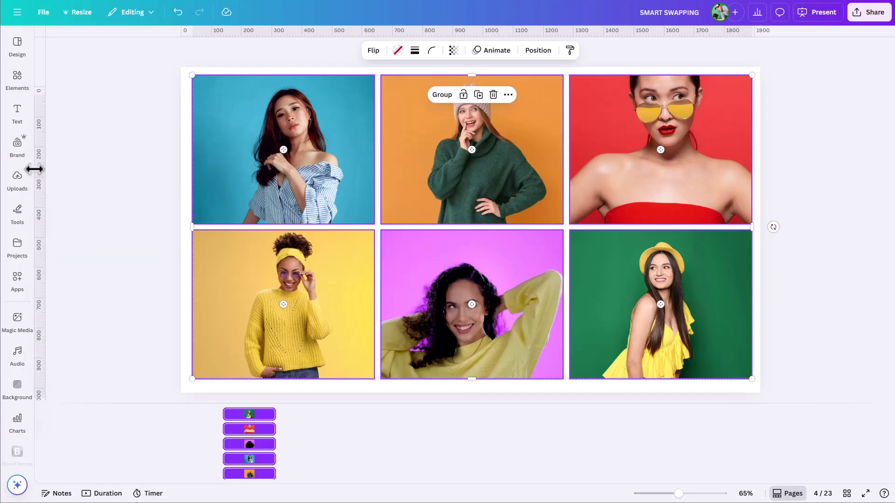
left_click_drag(34, 169, 375, 214)
left_click(17, 147)
left_click_drag(42, 117, 381, 170)
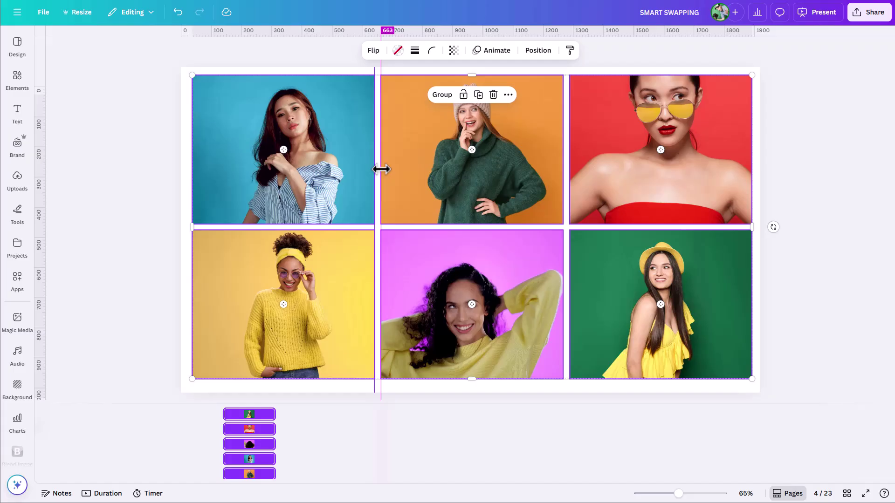
left_click_drag(382, 169, 381, 169)
left_click(103, 212)
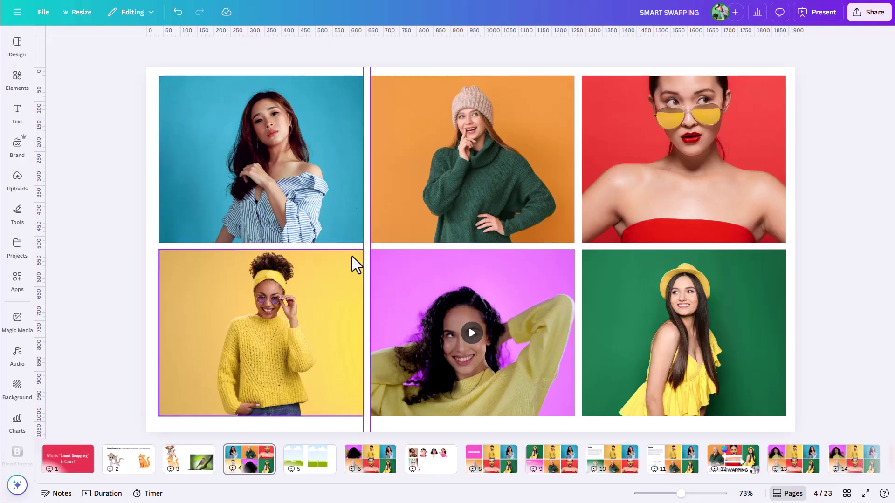
Step: Add a red square, narrow it to the width between the guides, rotate it into the gap between the rows for comparison, and delete it
key("ctrl+v")
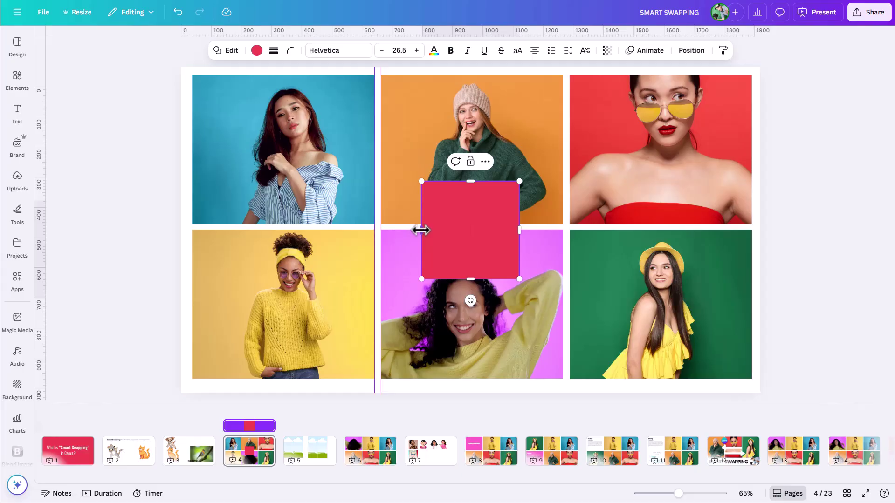
left_click_drag(421, 231, 371, 226)
left_click_drag(517, 230, 382, 229)
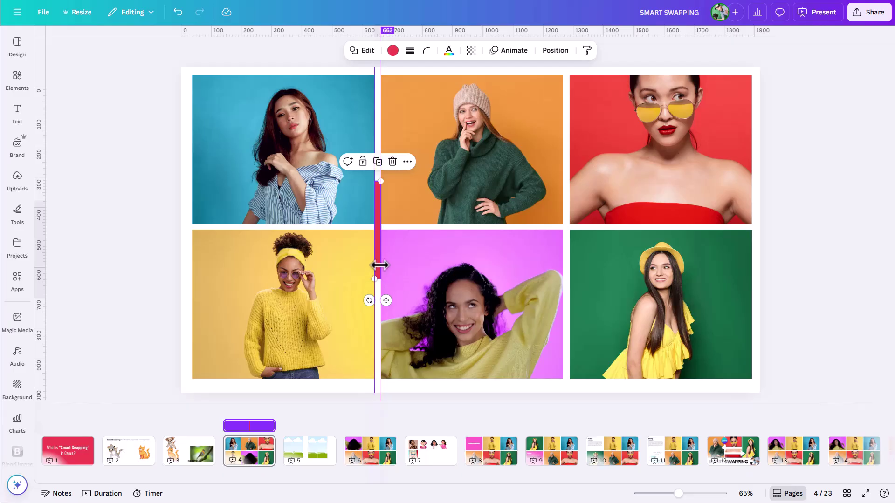
left_click_drag(369, 300, 278, 229)
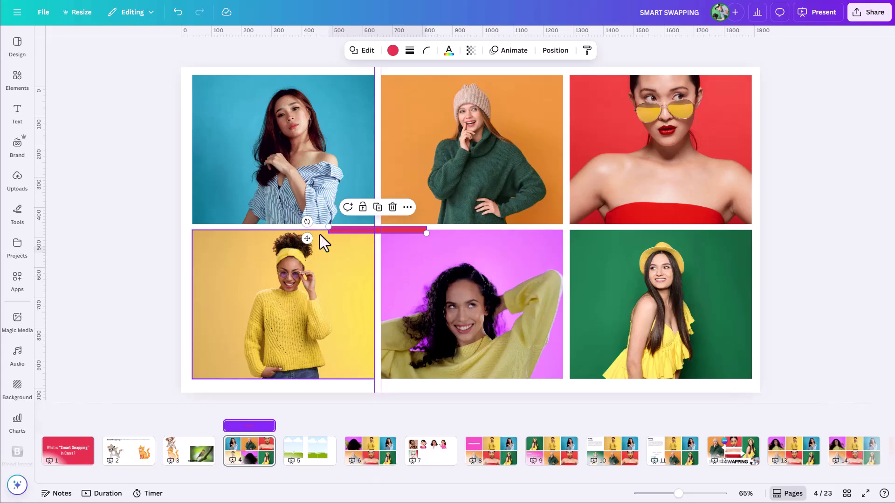
left_click(392, 207)
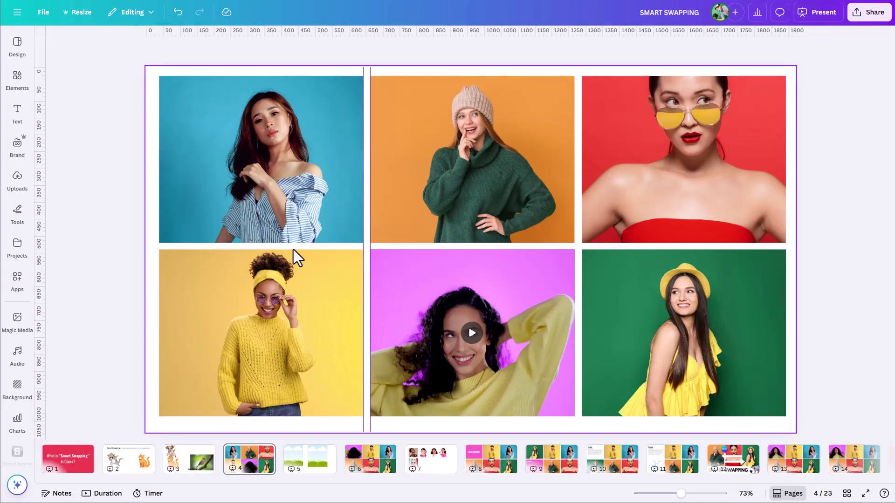
Step: Swap only the yellow photo with the red photo, leaving the purple video selected
left_click(192, 341)
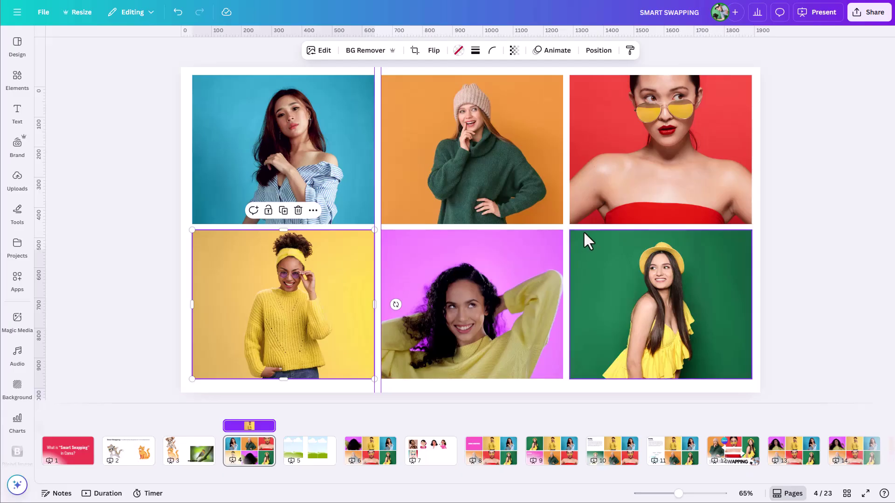
left_click(677, 166, "shift")
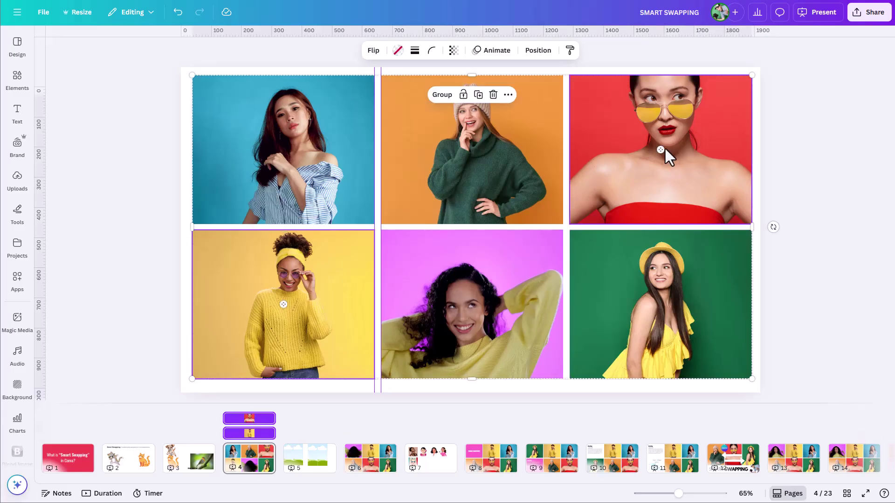
left_click_drag(658, 147, 304, 328)
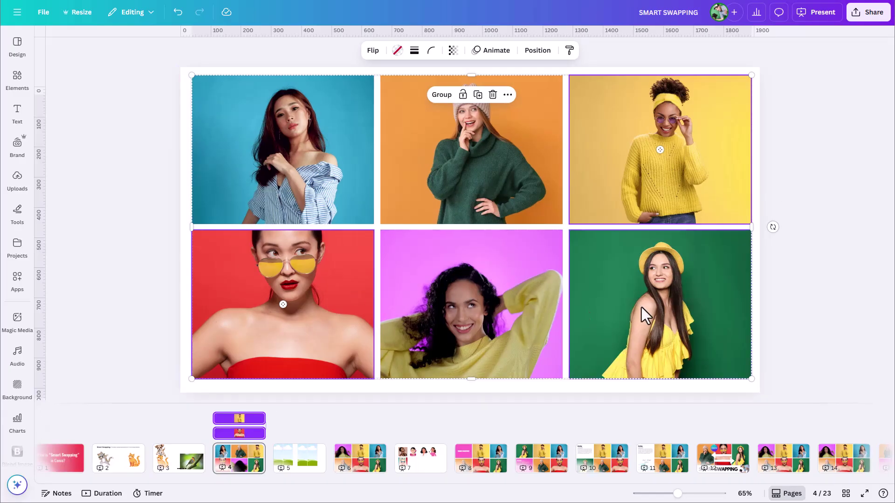
left_click(494, 292)
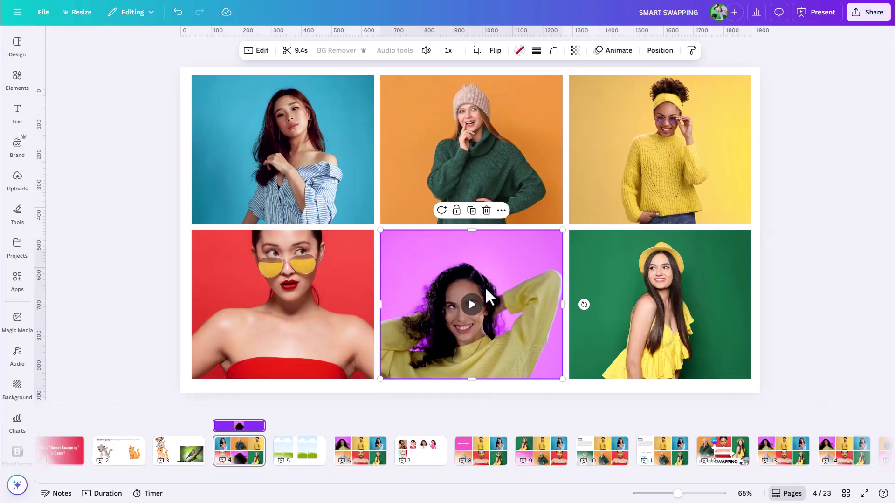
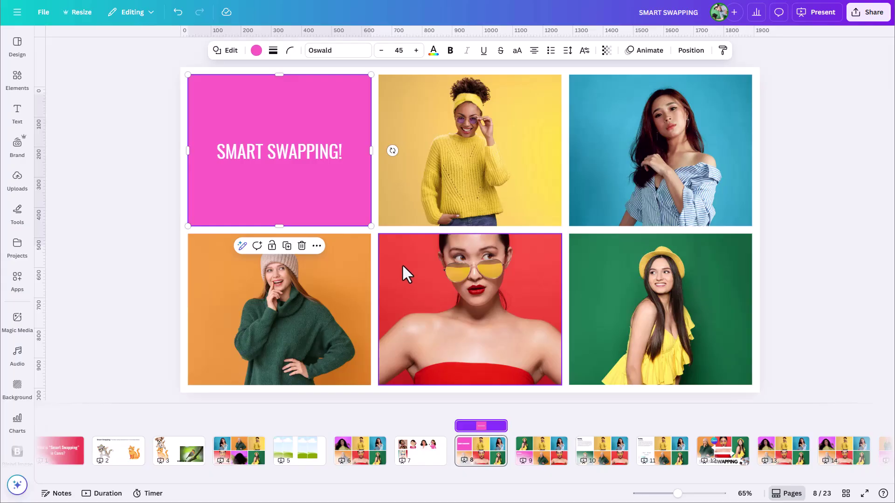
Step: Add a red square in the centre of page 8 and enter the text "gfgfg" inside it
key("r")
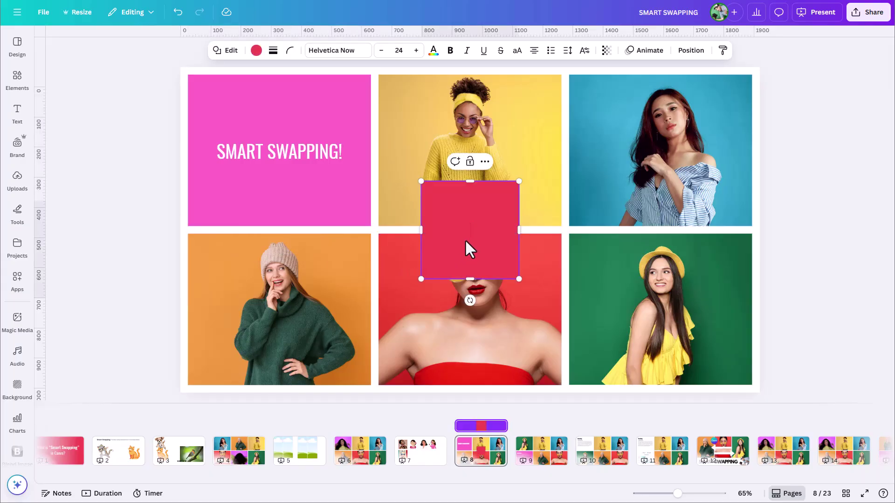
type("gfgfg")
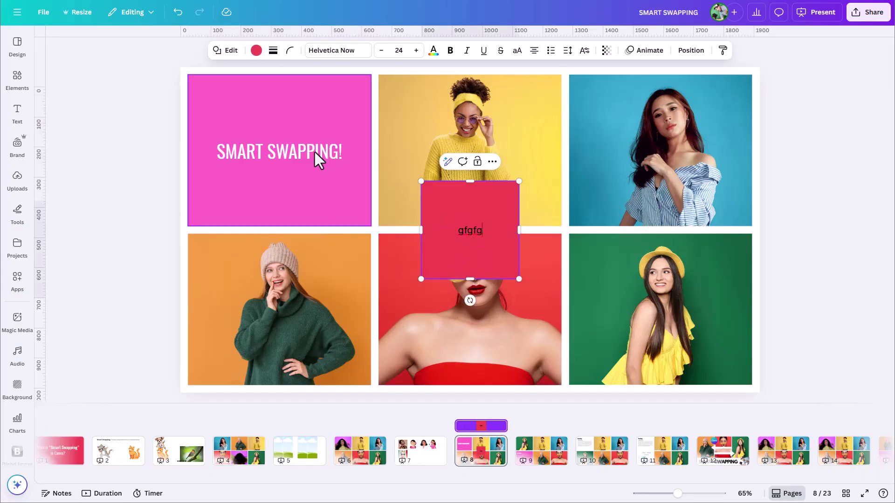
left_click(311, 146)
left_click(466, 236)
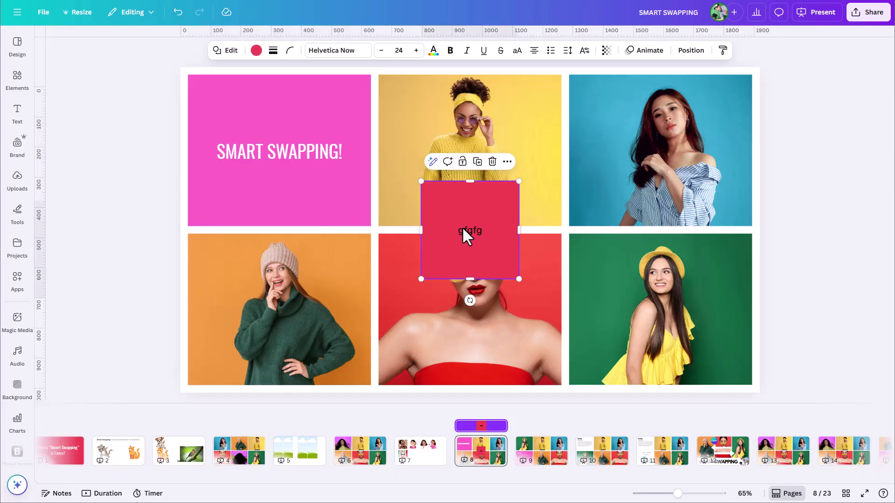
left_click(474, 223)
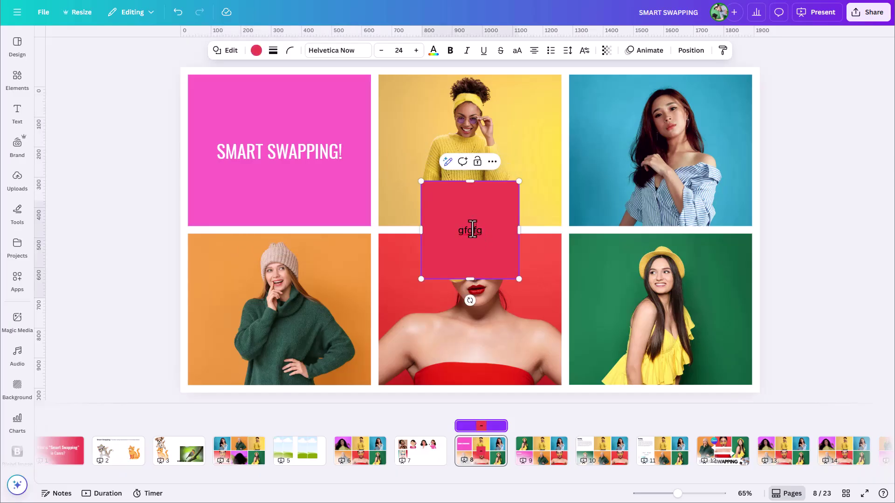
Step: Restore the accidentally removed yellow photo and delete the red square with its text from page 8
key("Delete")
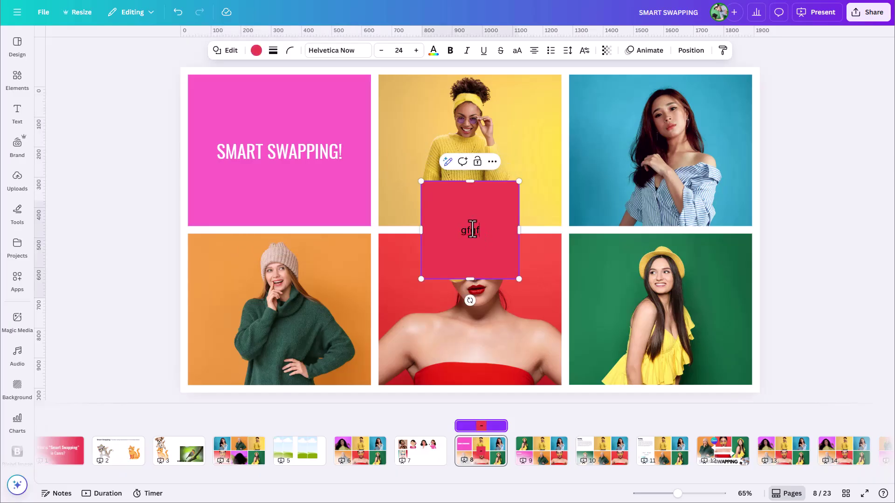
left_click(546, 205)
key("Delete")
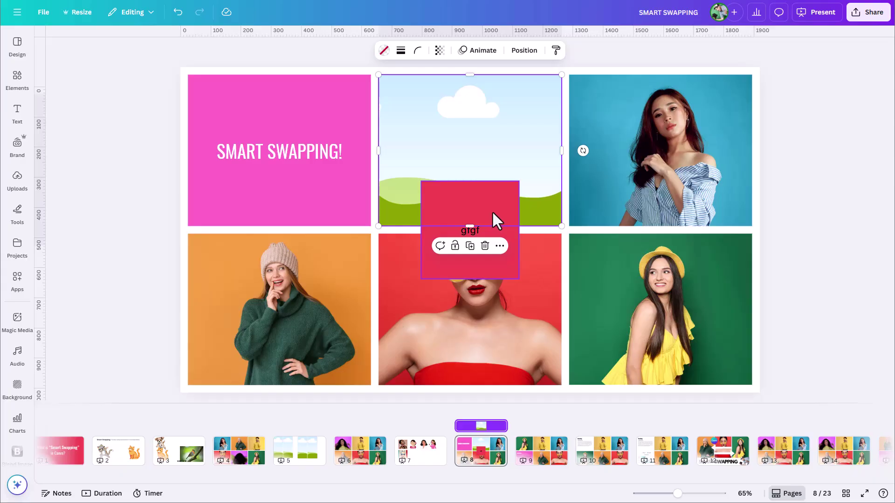
key("ctrl+z")
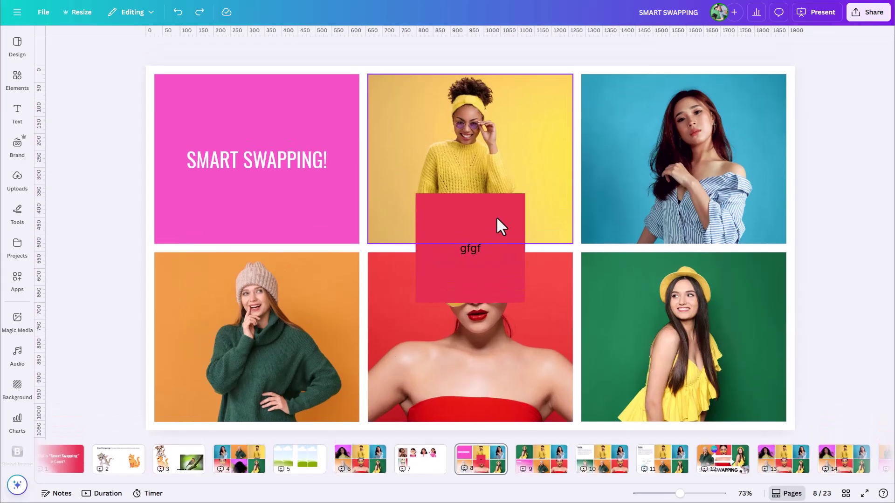
left_click(496, 217)
key("Delete")
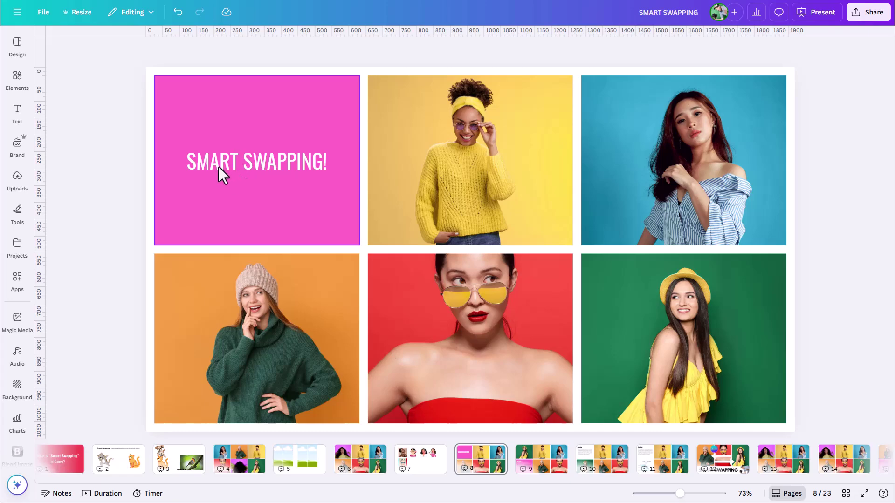
Step: With all six items on page 8 selected, swap the pink text square with the blue photo, and the blue photo with the red one
left_click_drag(67, 136, 736, 372)
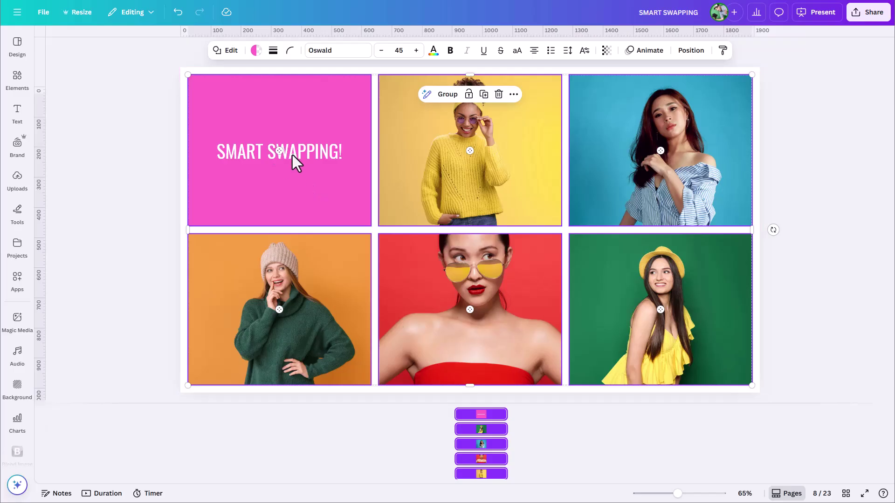
left_click_drag(278, 148, 657, 174)
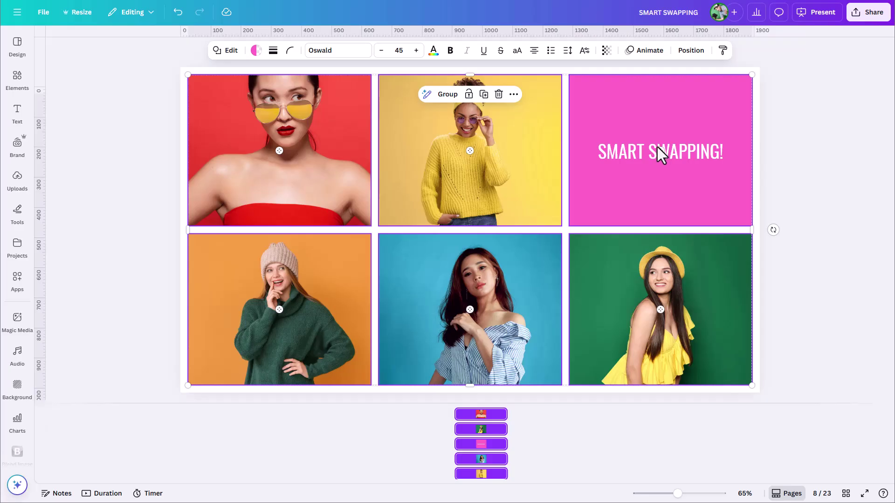
Step: Remove the "SMART SWAPPING!" text from the pink square and place a separate "Heading" text box over it
left_click(657, 147)
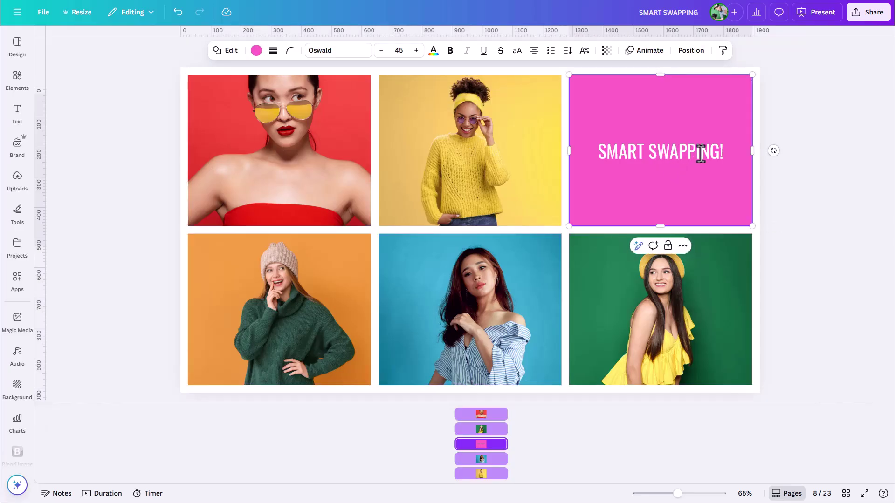
left_click_drag(728, 152, 591, 158)
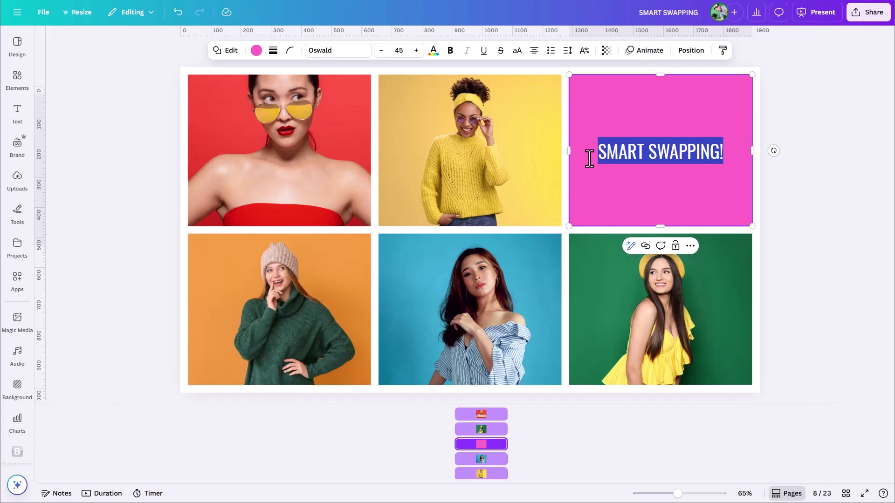
key("BackSpace")
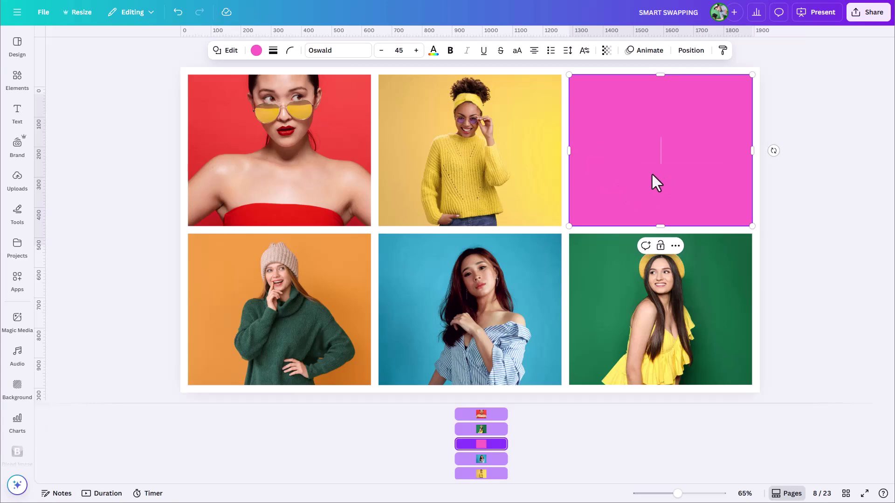
left_click(17, 113)
left_click(65, 137)
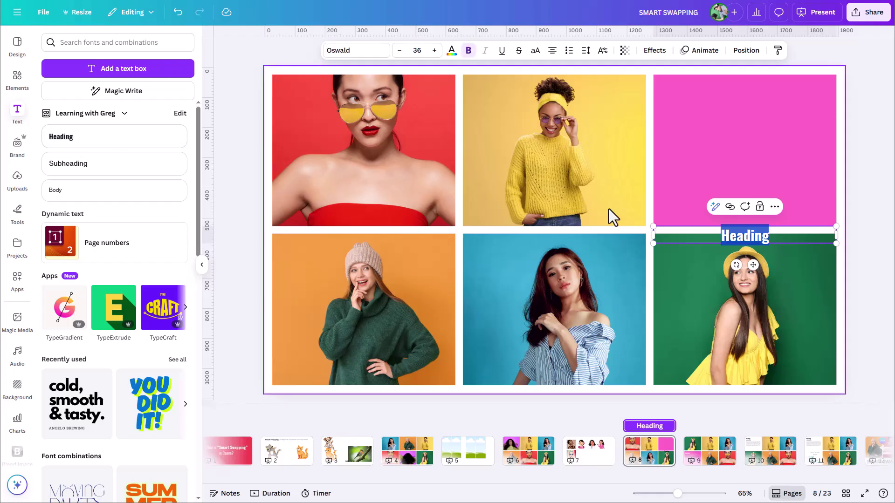
left_click_drag(753, 264, 753, 156)
Step: Select the pink square and the "Heading" text box together and try to swap the square using its swap handle
left_click(772, 175)
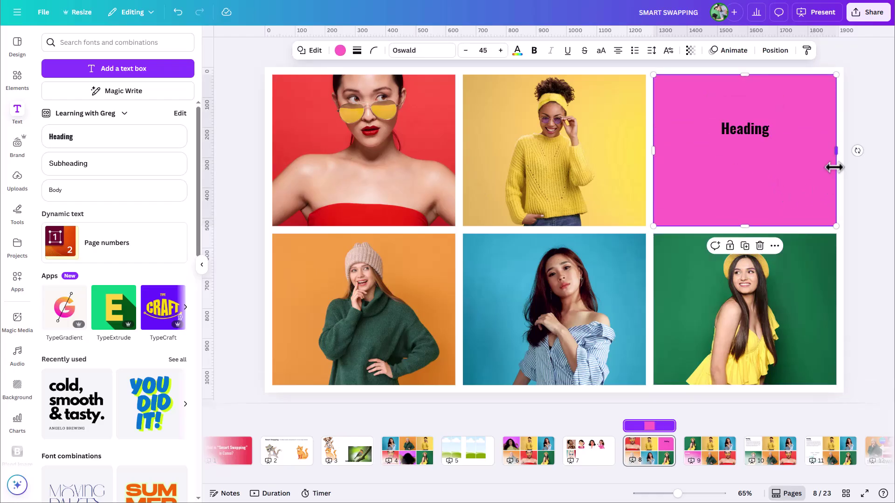
left_click_drag(871, 99, 744, 197)
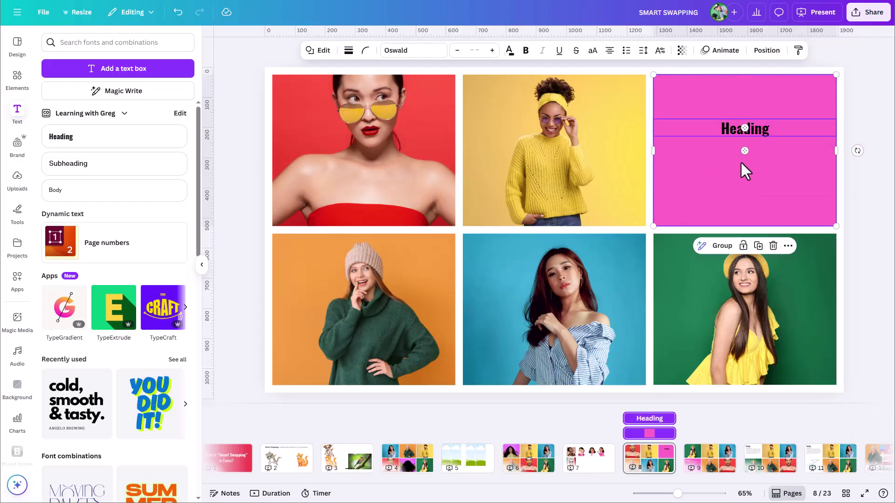
left_click_drag(742, 150, 744, 64)
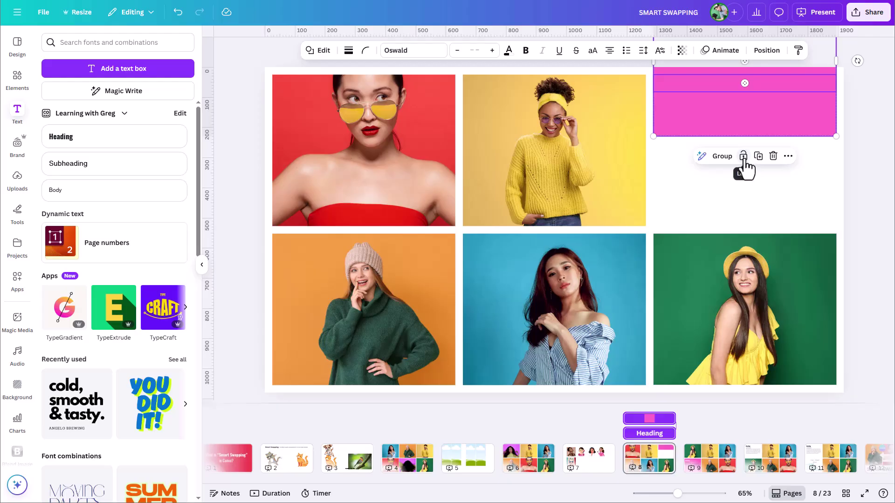
Step: Undo the previous move, try swapping the "Heading" text with the red photo while the pink square is also selected, and undo it
key("ctrl+z")
left_click(297, 150, "shift")
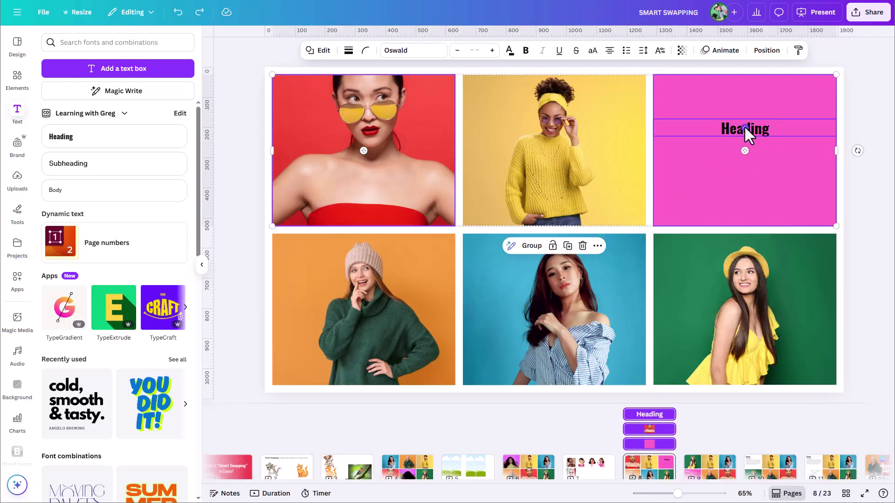
left_click_drag(744, 125, 369, 147)
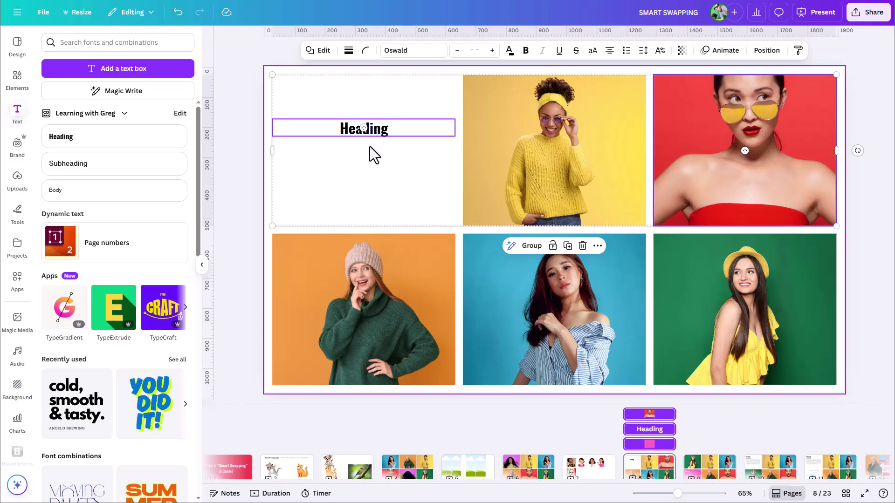
key("ctrl+z")
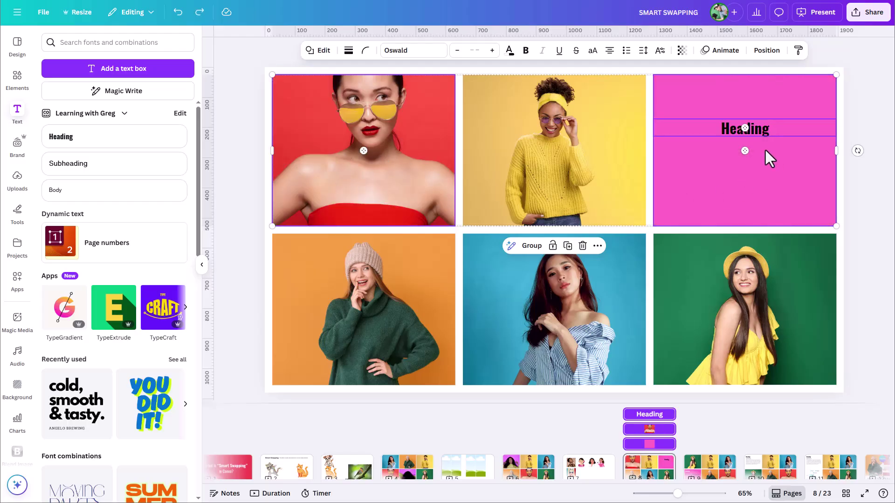
left_click(774, 80)
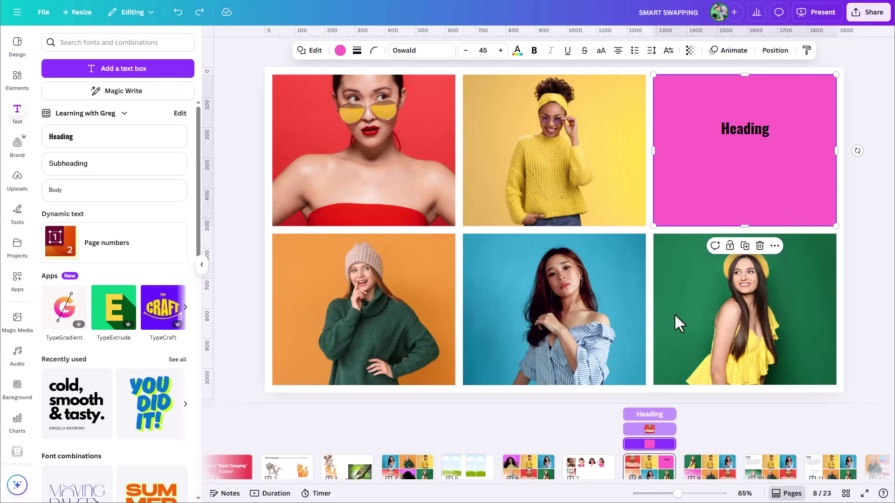
left_click(467, 476)
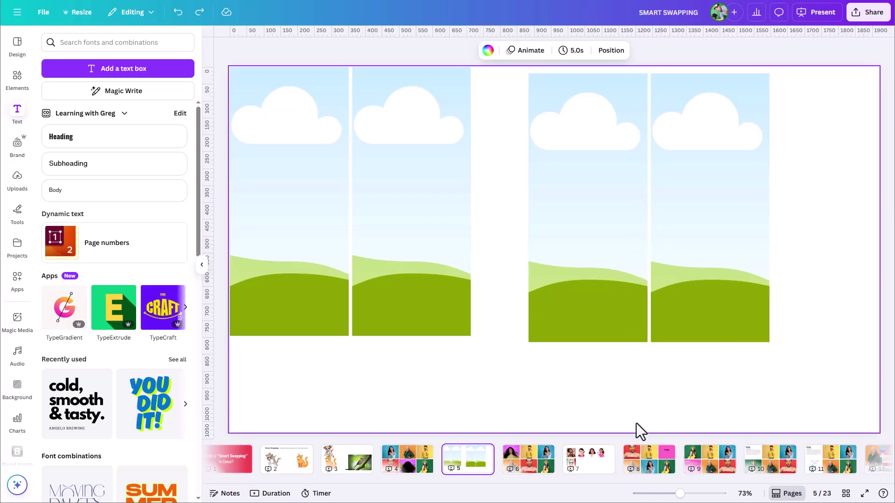
left_click(651, 475)
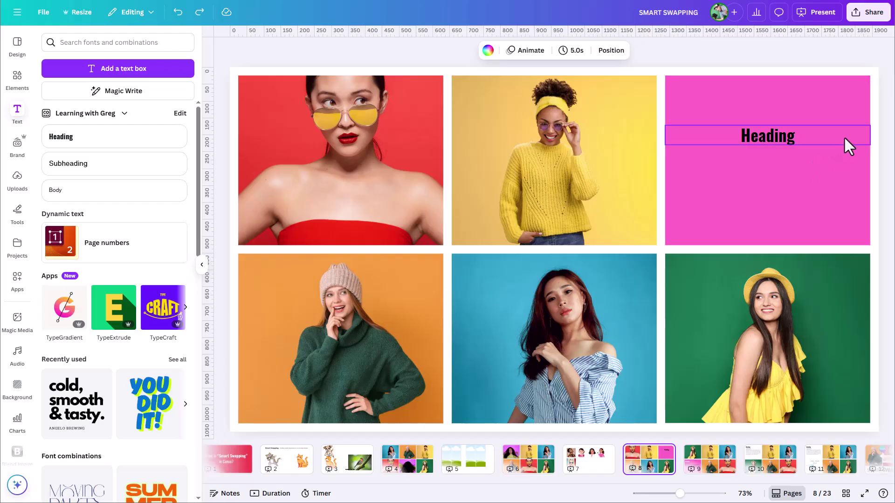
Step: Group the pink square with its "Heading" text and swap the group with the orange photo on page 8
left_click(777, 195)
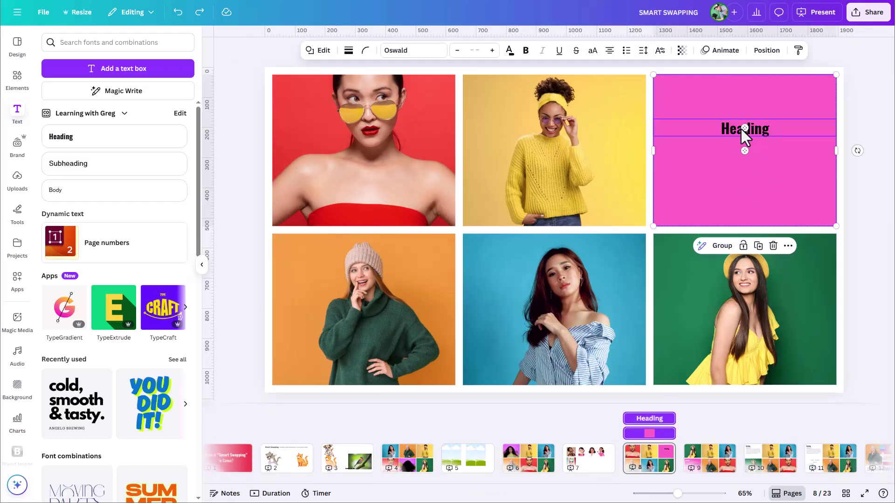
left_click(722, 246)
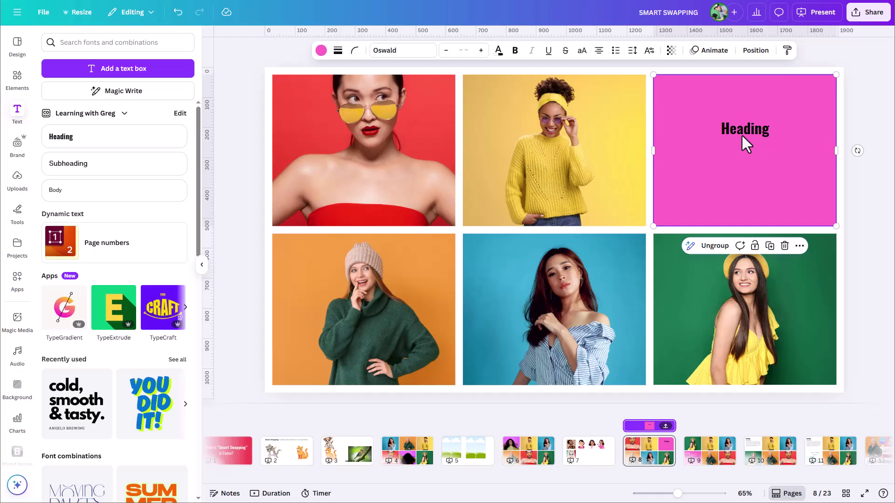
left_click(396, 295, "shift")
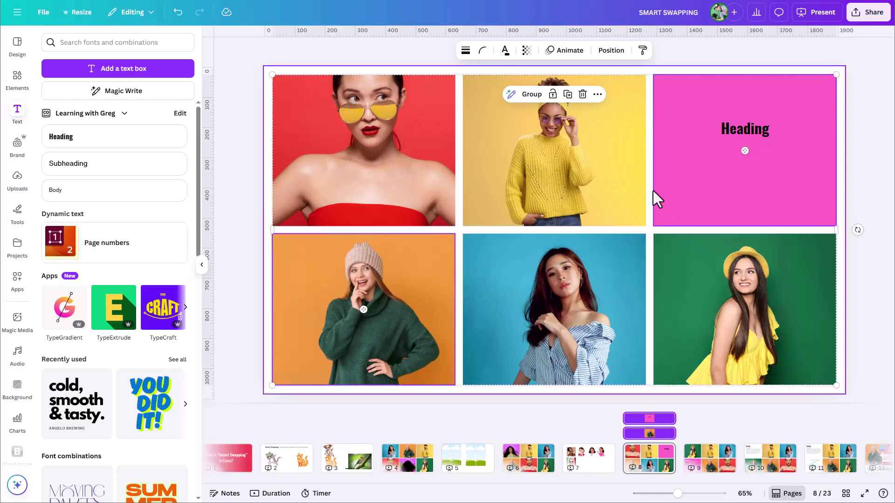
left_click_drag(741, 147, 358, 328)
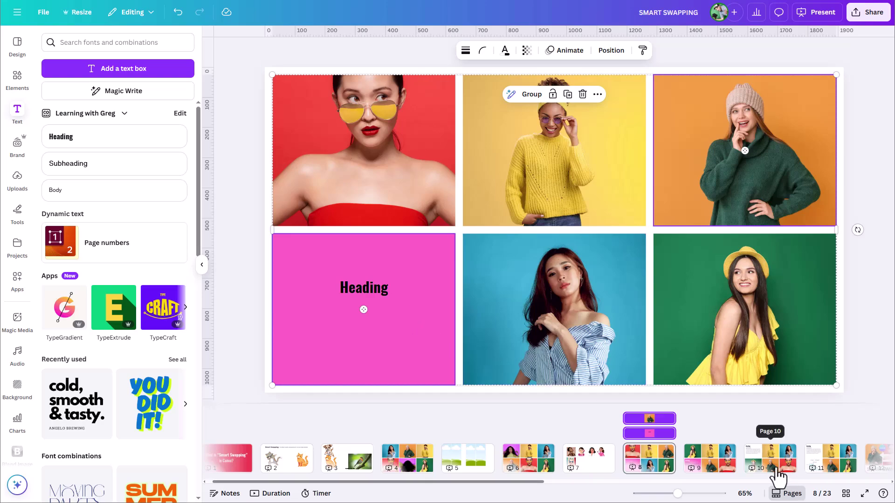
Step: Open page 10 and group the heading, subheading and body text boxes
left_click(755, 469)
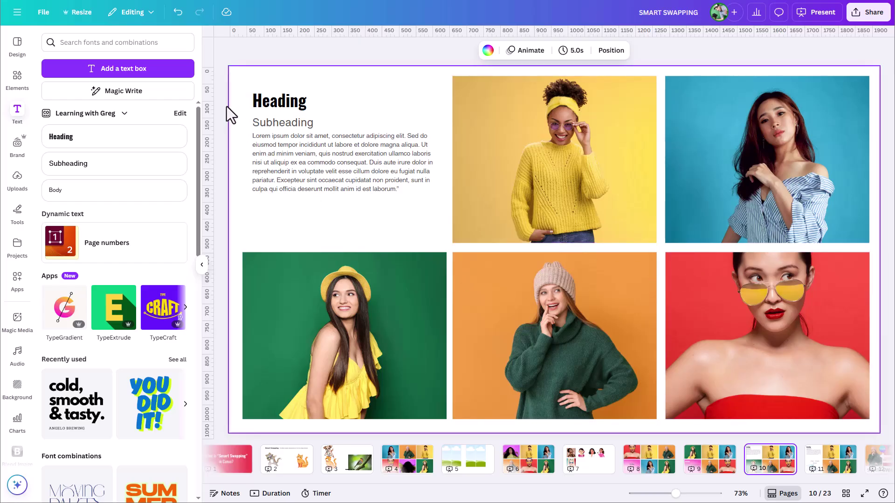
left_click_drag(233, 87, 359, 189)
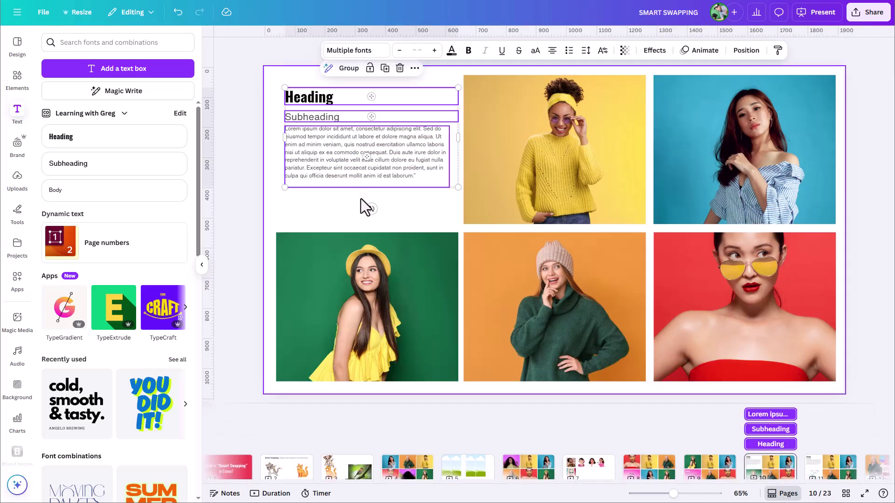
left_click(348, 69)
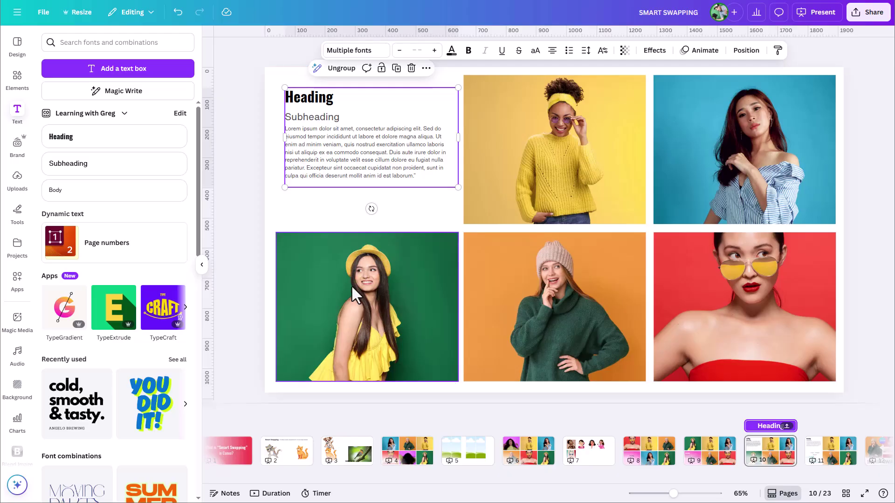
Step: Try swapping the text group with the green photo on page 10, and undo the swap
left_click(344, 329, "shift")
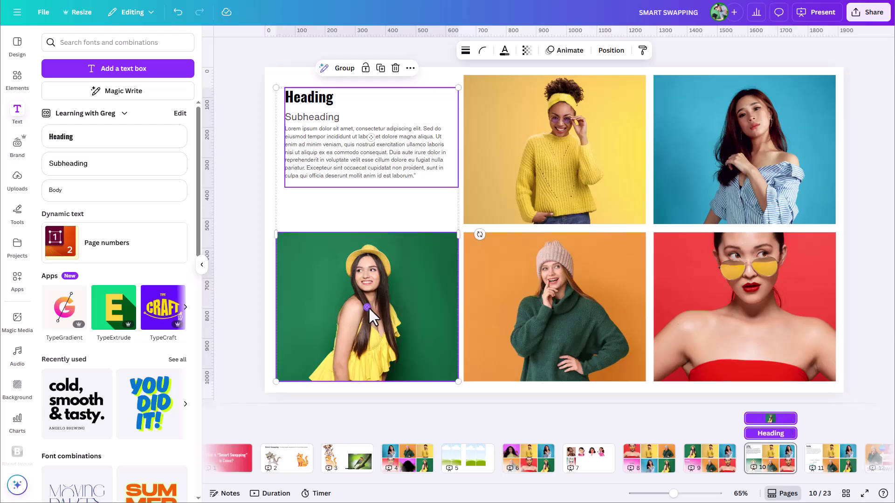
left_click_drag(368, 307, 365, 232)
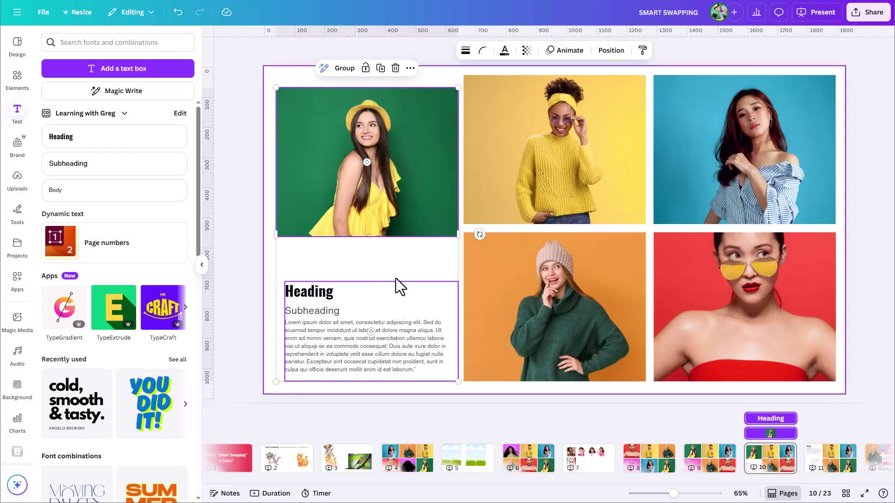
left_click_drag(400, 286, 399, 283)
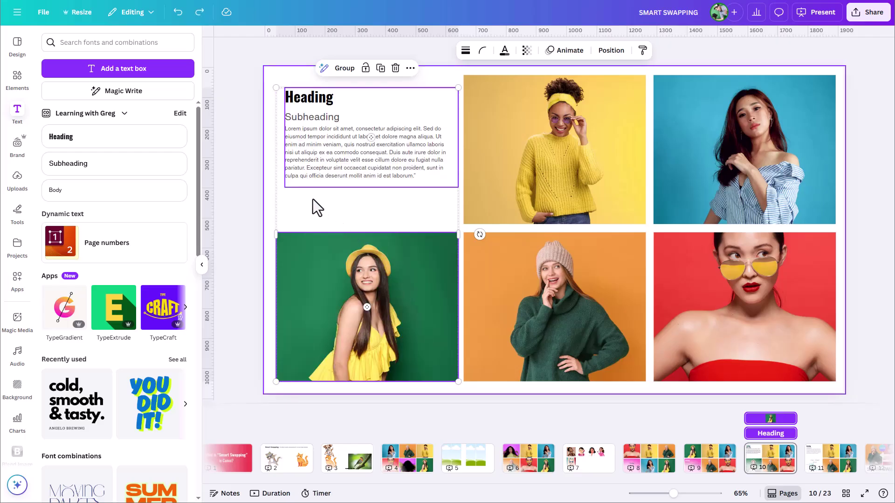
left_click(289, 182)
left_click(246, 158)
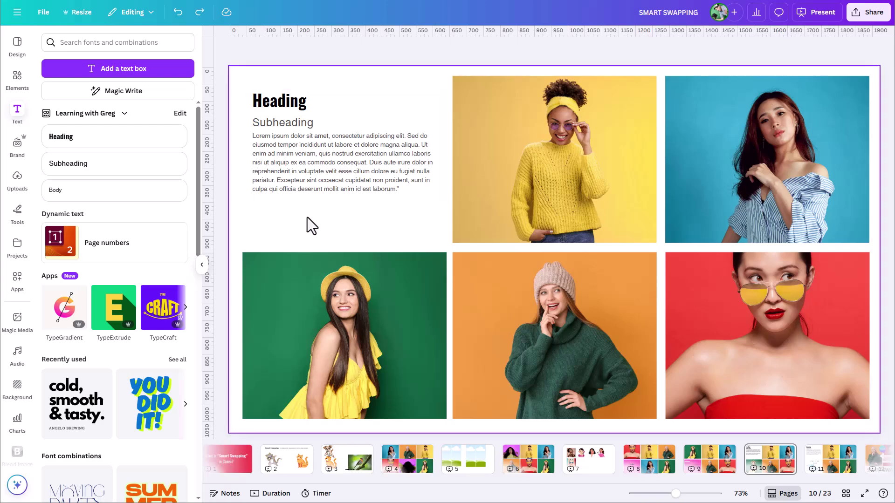
Step: Insert a blue square behind the text group and stretch it to fill the grid cell beside the yellow photo
key("t")
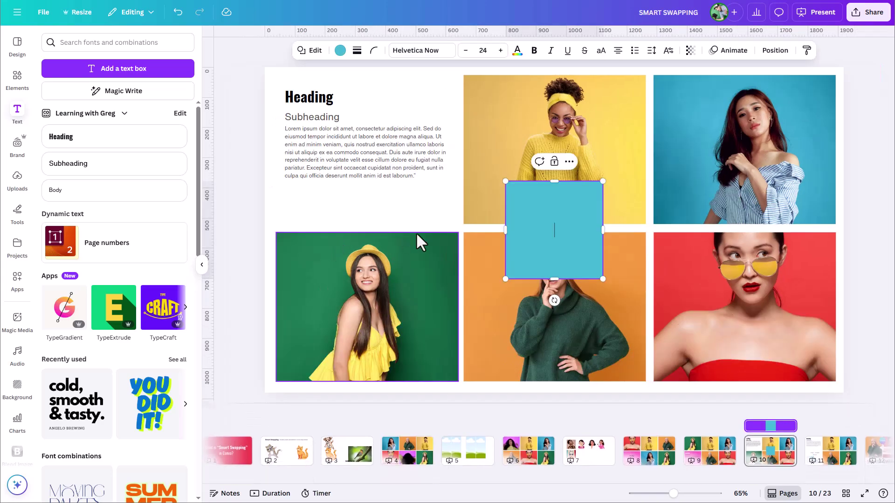
left_click(254, 171)
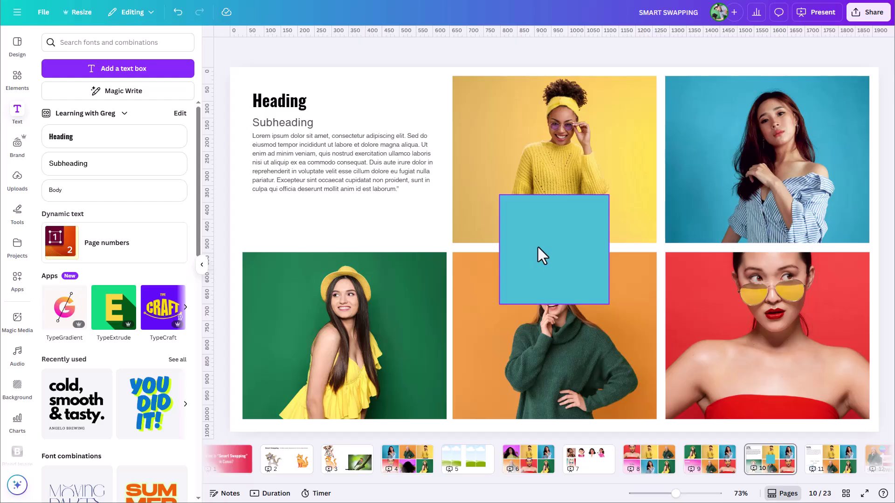
left_click_drag(539, 266, 355, 159)
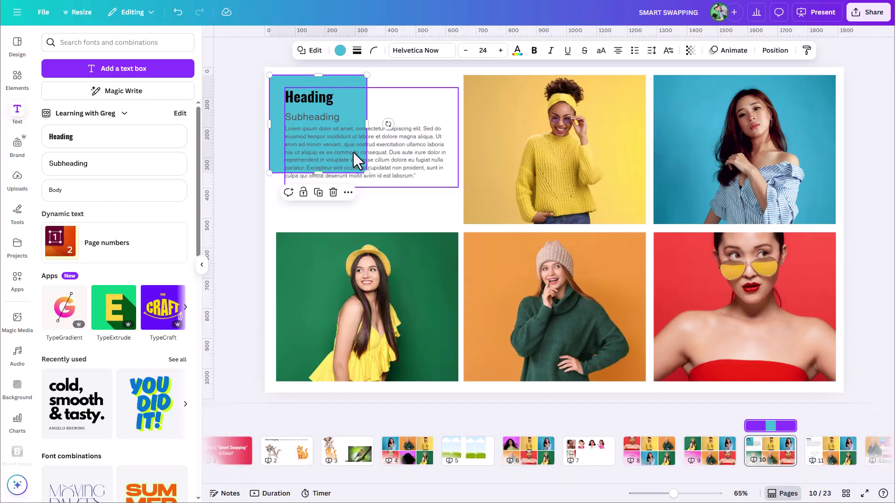
left_click_drag(366, 124, 455, 150)
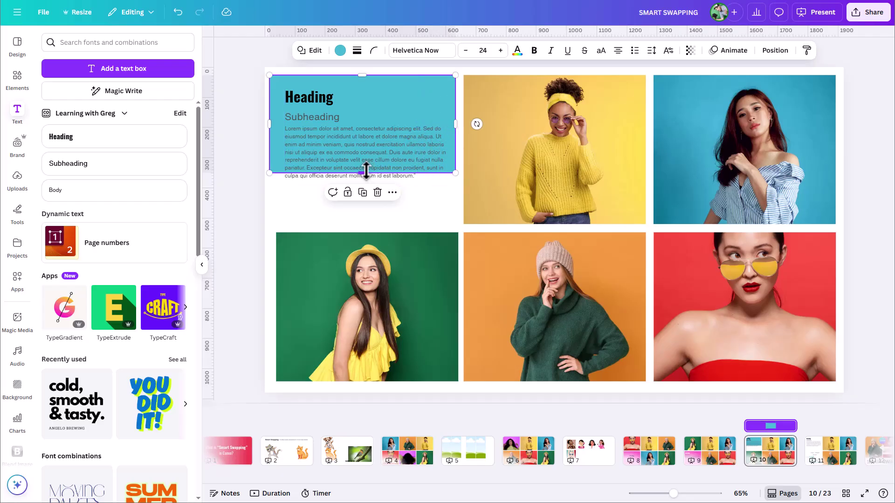
left_click_drag(366, 170, 365, 221)
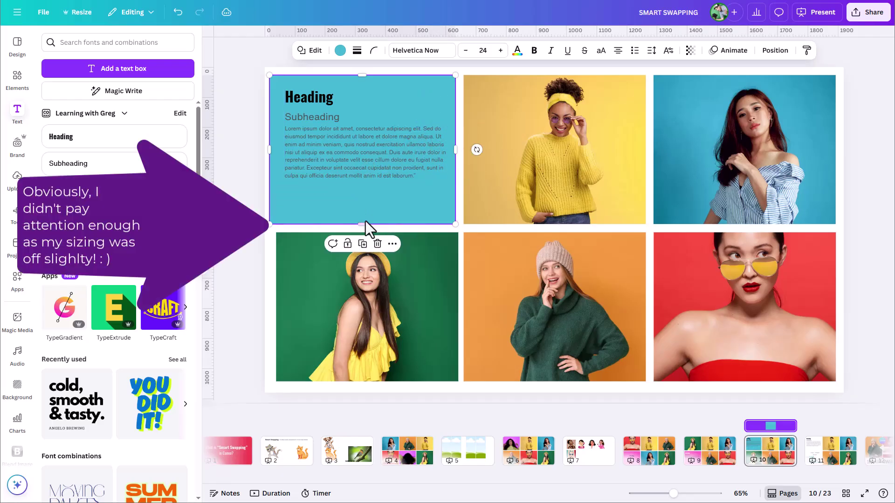
Step: Group the blue shape with the text and swap the group with the green photo below it
left_click_drag(245, 85, 395, 203)
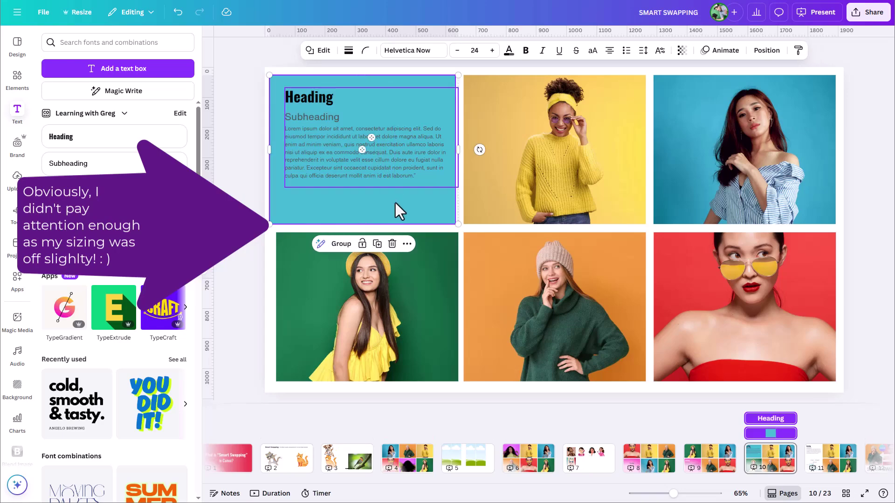
left_click(341, 243)
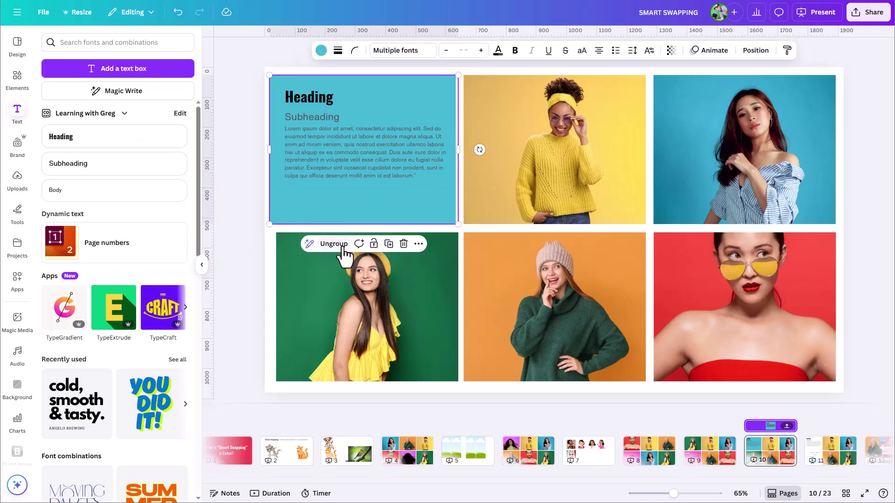
left_click(340, 304, "shift")
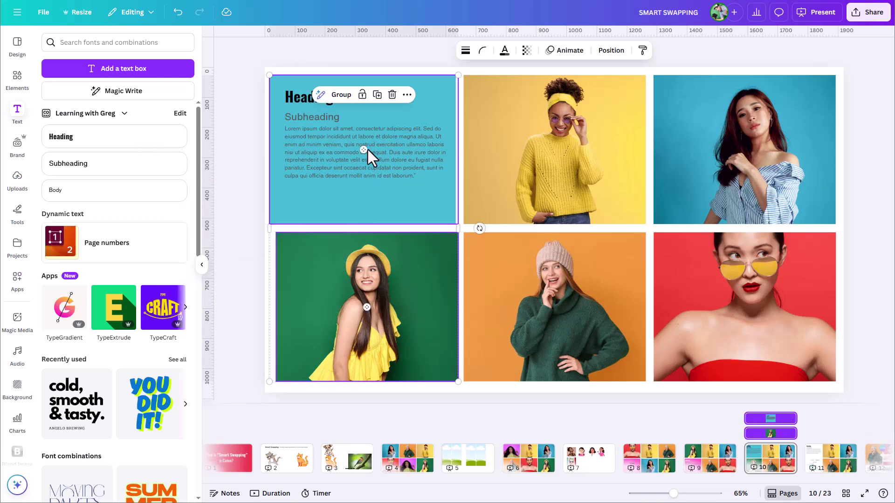
left_click_drag(361, 149, 363, 297)
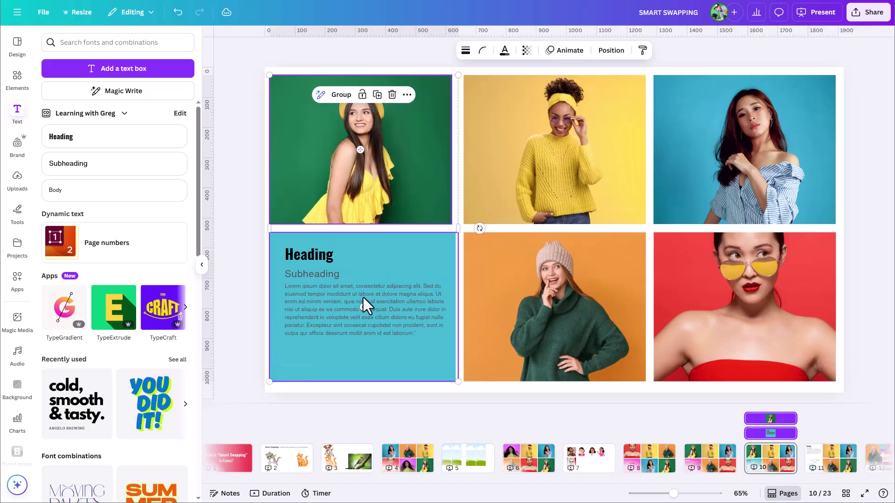
Step: Ungroup the blue shape and the three text boxes, and delete the blue shape
left_click(385, 248)
left_click(343, 213)
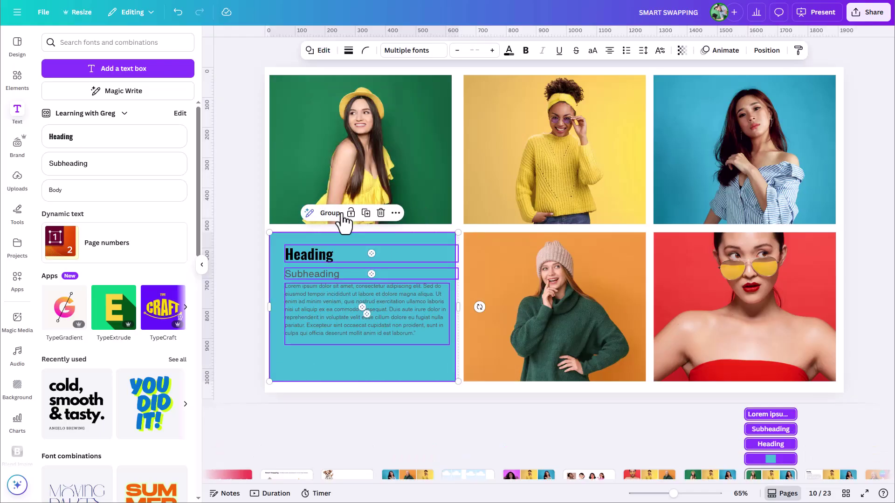
left_click(256, 363)
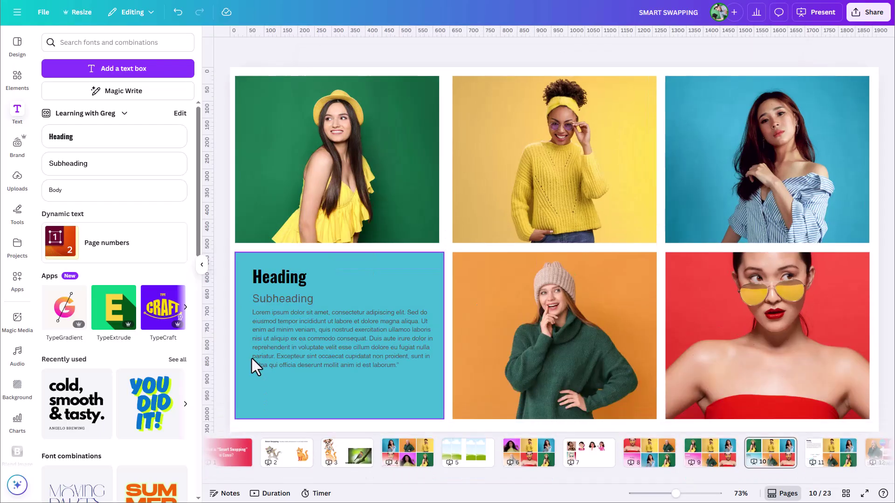
left_click(293, 400)
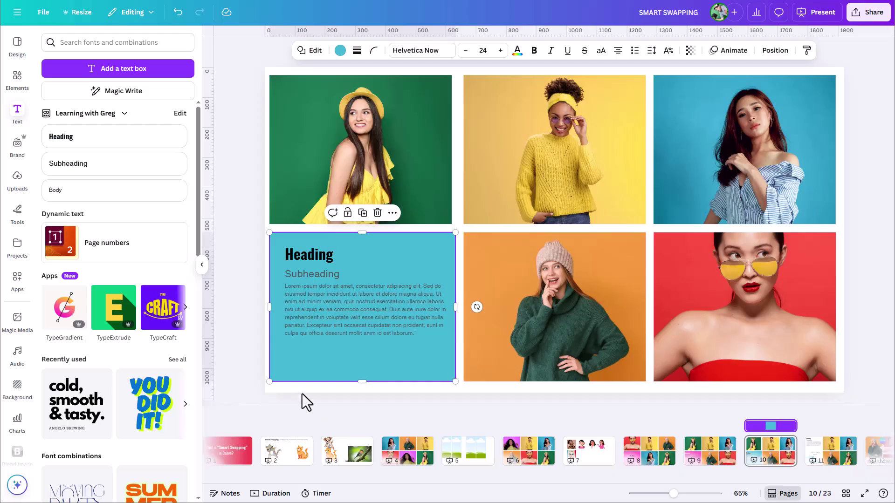
key("Delete")
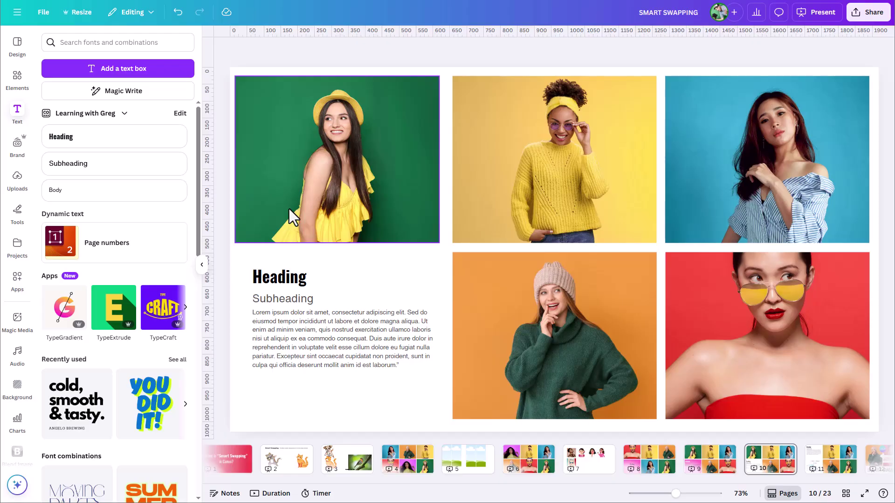
Step: Place two horizontal guides, one along the lower photos' upper edge and one just above the "Heading" text
left_click_drag(379, 30, 392, 253)
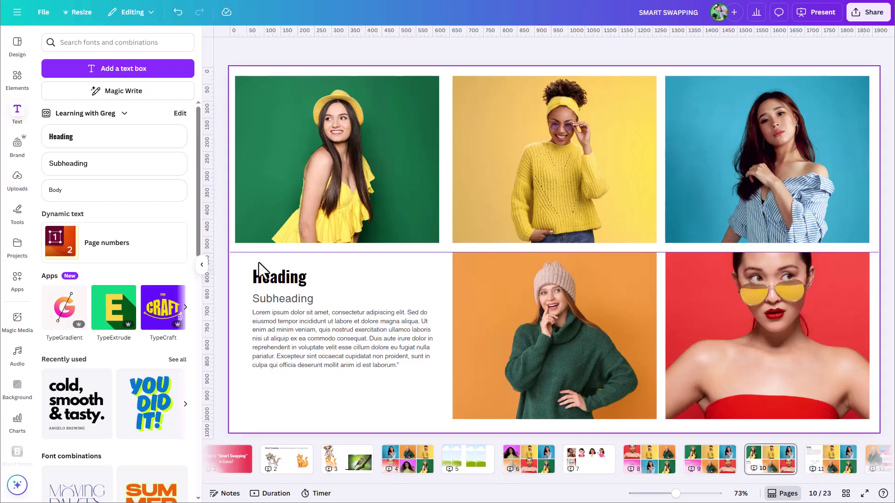
left_click_drag(295, 32, 304, 268)
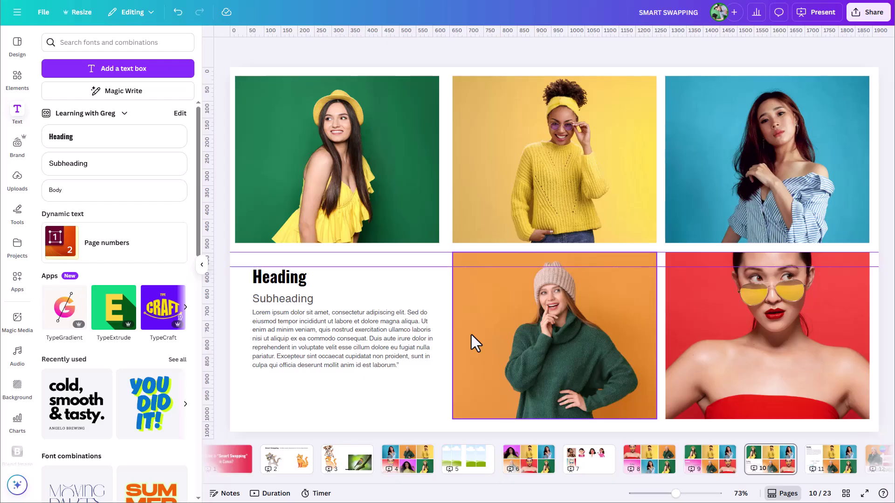
Step: Rotate the green photo slightly clockwise and select it together with the yellow photo to test for swap handles
left_click(381, 191)
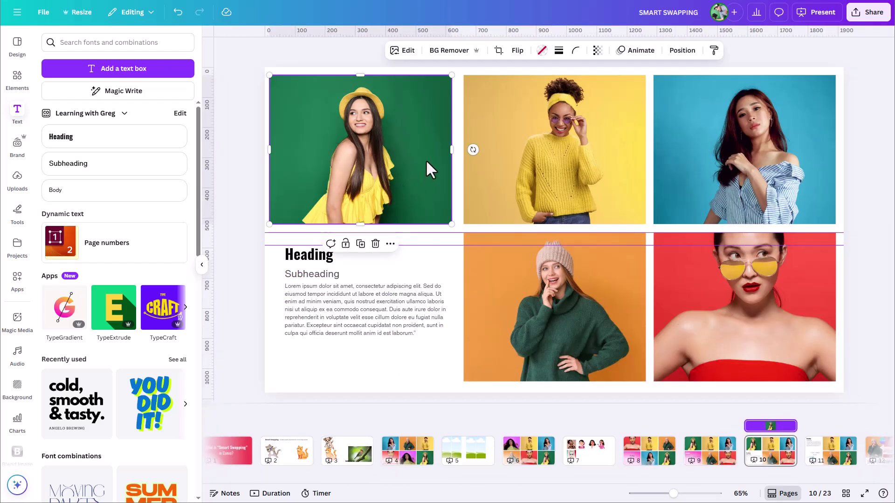
left_click_drag(473, 150, 473, 153)
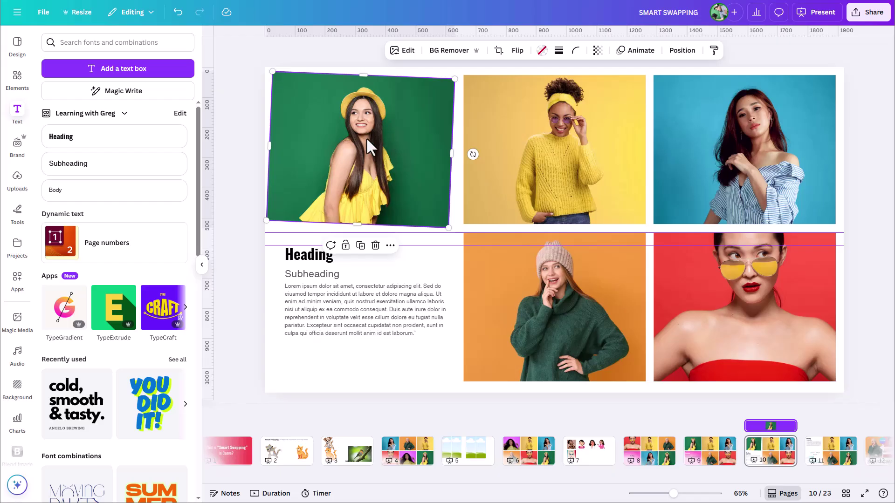
left_click(549, 146, "shift")
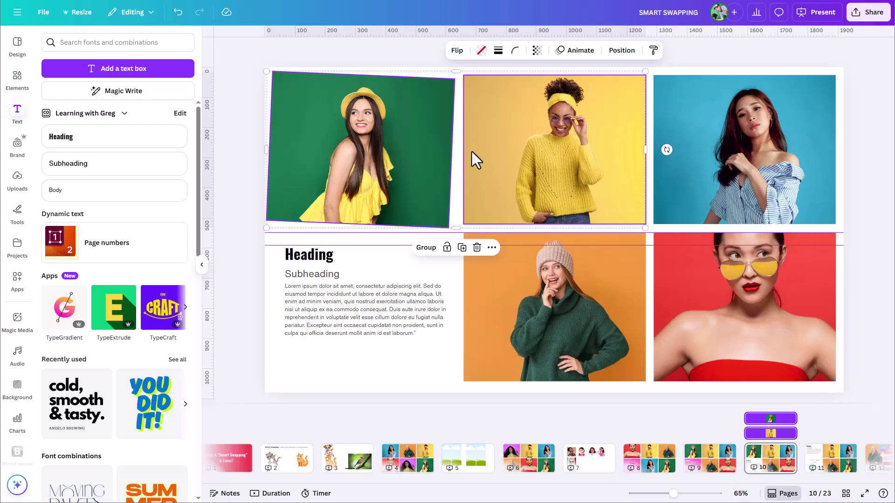
Step: Select the green photo on its own and undo its rotation
left_click(351, 129)
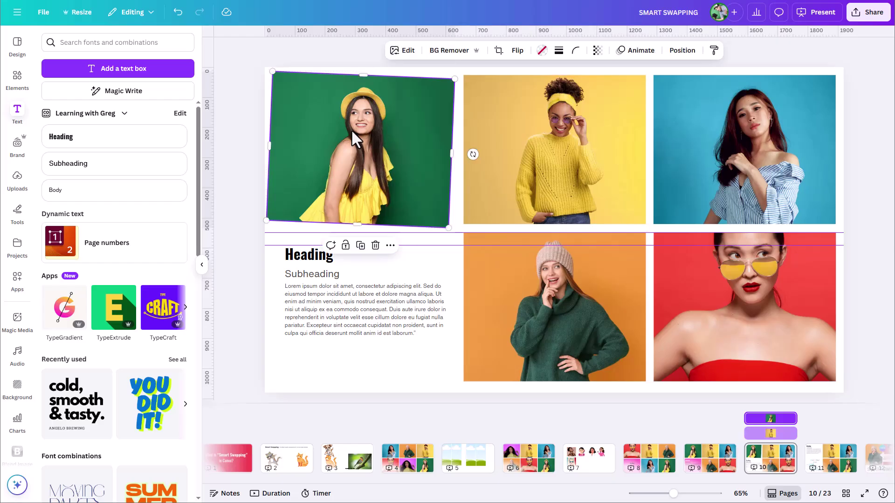
key("ctrl+z")
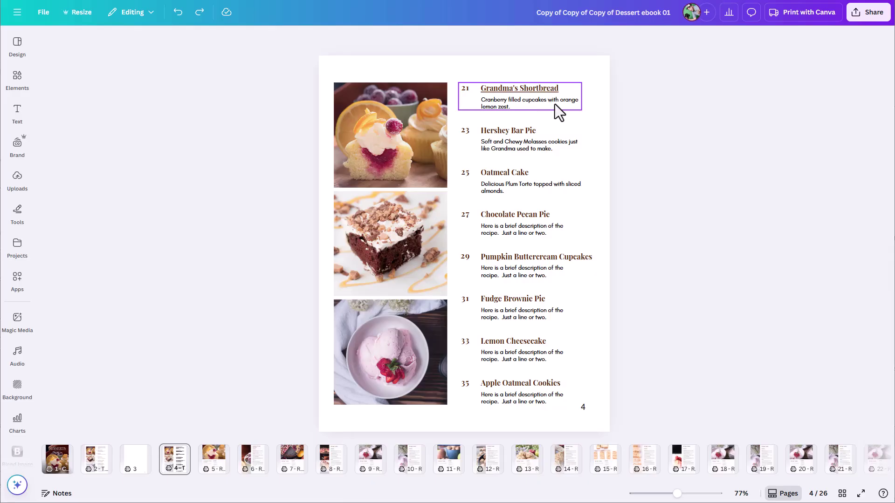
Step: In the dessert ebook's contents page, swap the complete Grandma's Shortbread and Lemon Cheesecake groups, including their page numbers, and swap them back
left_click(391, 222)
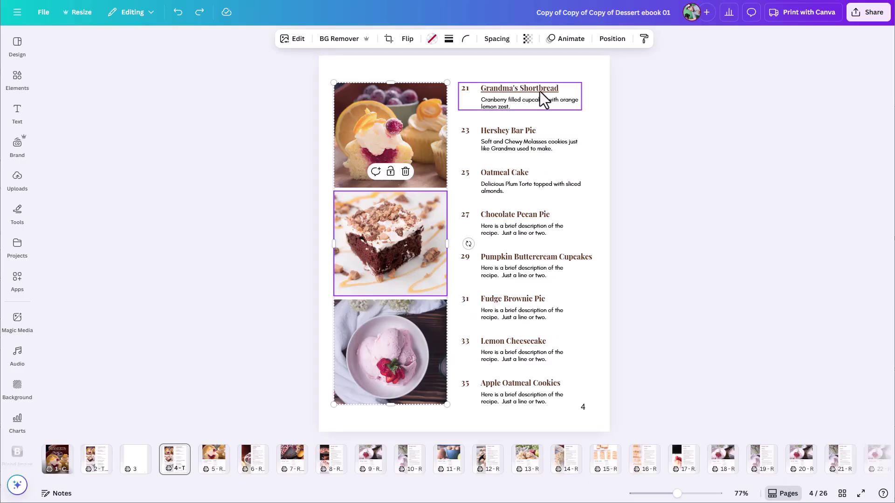
left_click(528, 344)
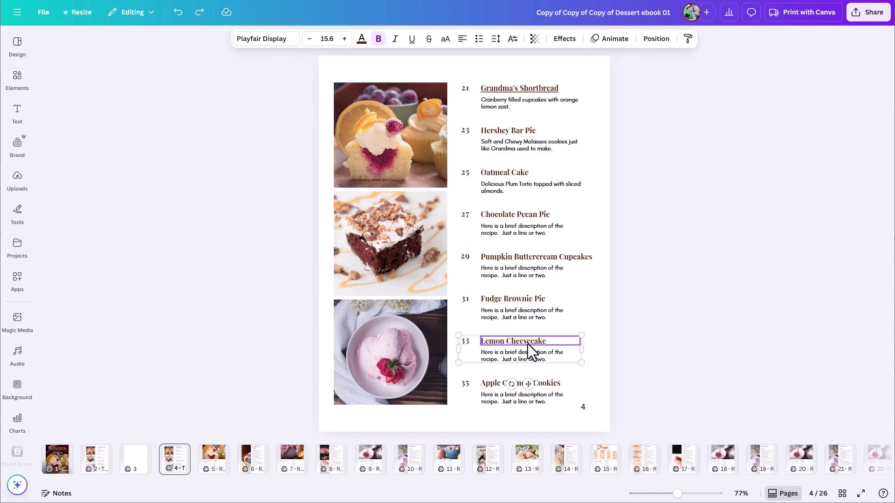
left_click(538, 88, "shift")
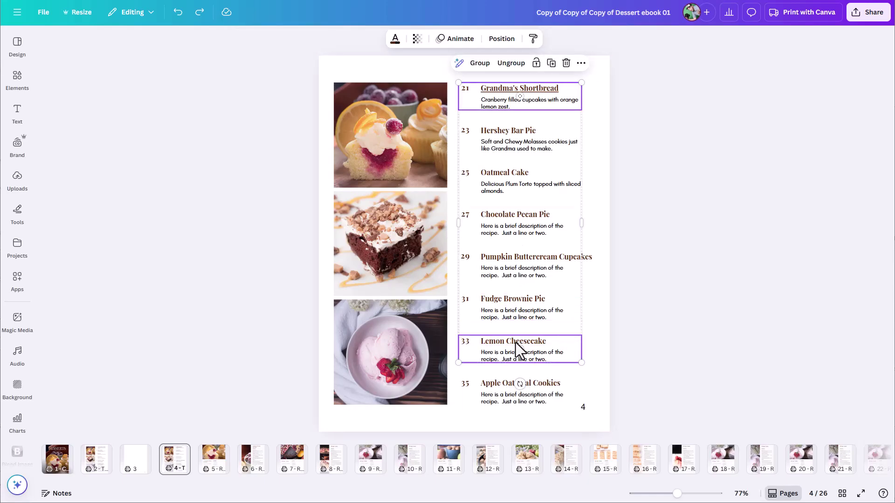
left_click_drag(516, 348, 518, 89)
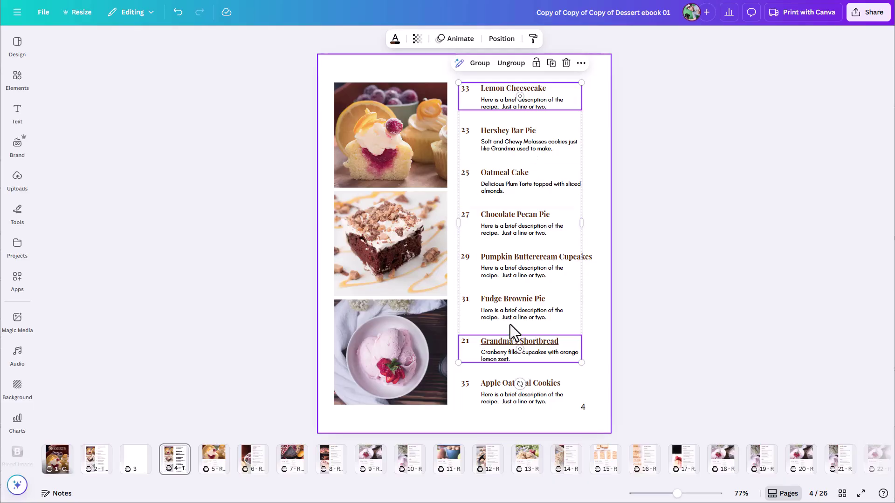
left_click_drag(519, 350, 509, 104)
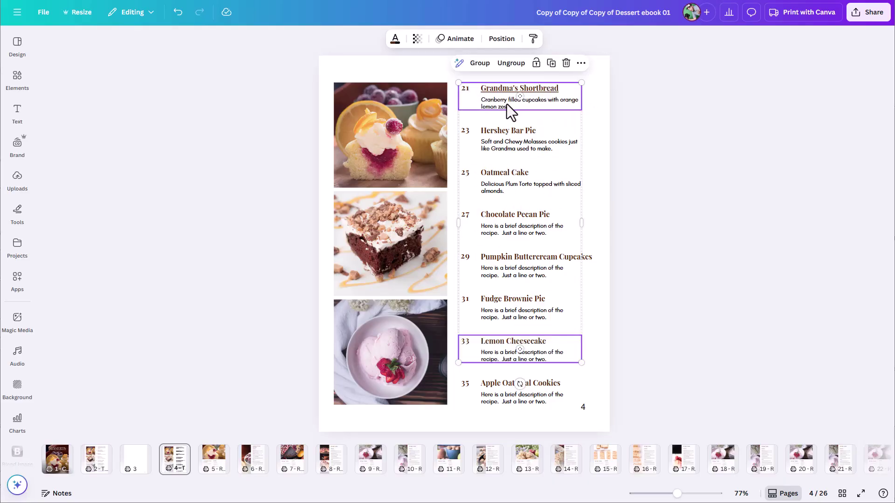
Step: Ungroup the Grandma's Shortbread entry and group only its title and description, leaving out the page number 21
left_click(465, 90)
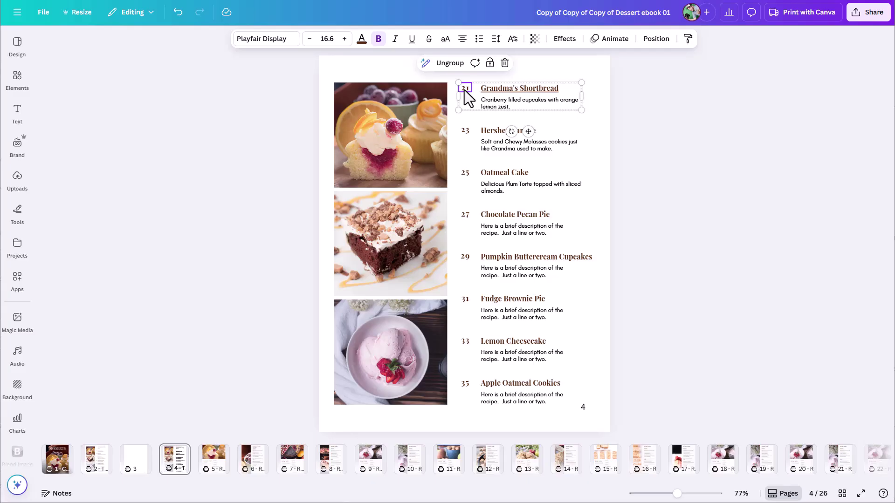
left_click(536, 69)
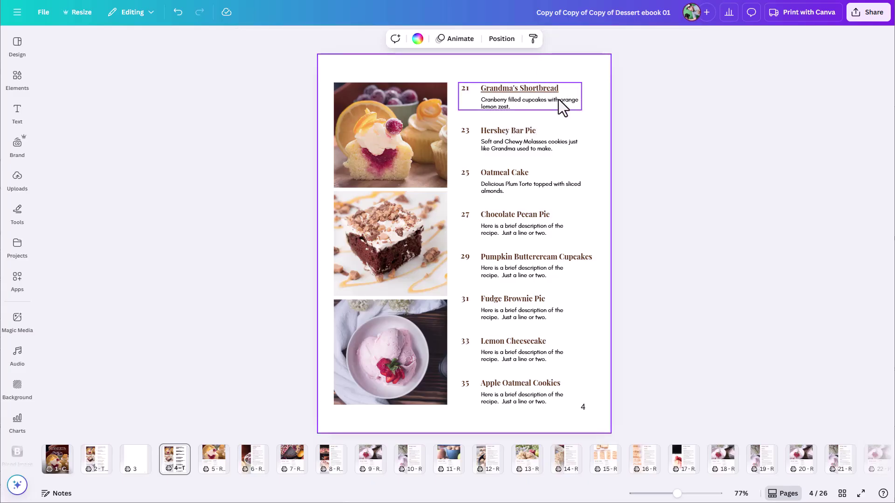
left_click(555, 99)
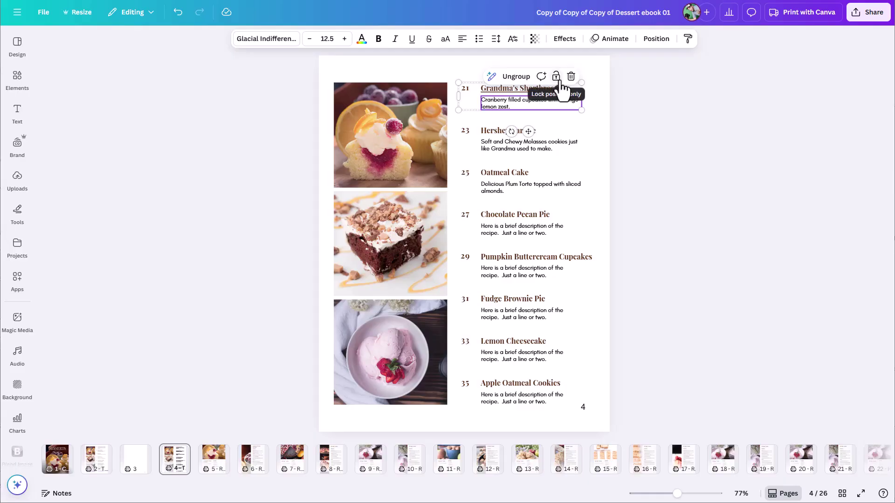
left_click(516, 76)
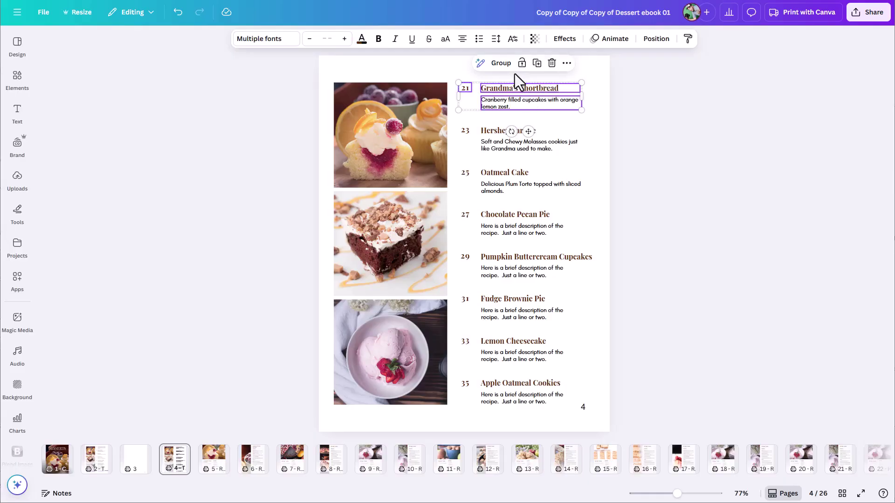
left_click(622, 116)
left_click(531, 108)
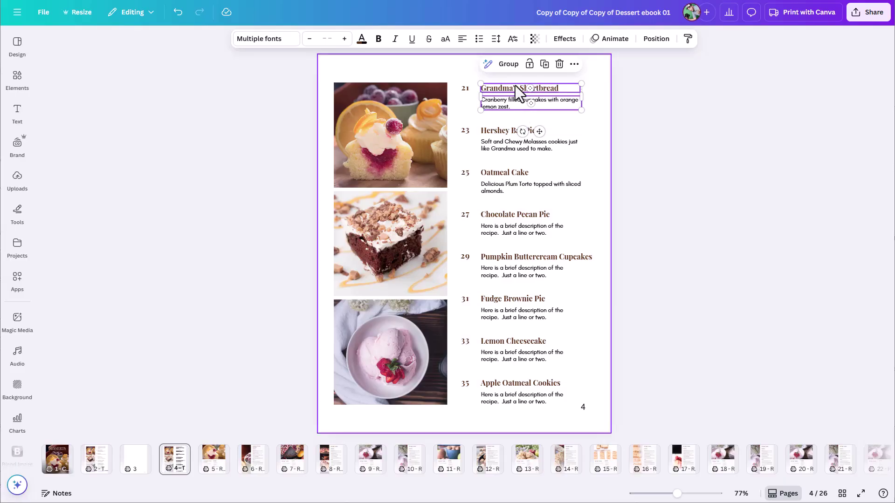
Step: Ungroup the Lemon Cheesecake entry and group only its title and description, leaving out the page number 33
left_click(524, 339)
left_click(515, 321)
left_click(588, 329)
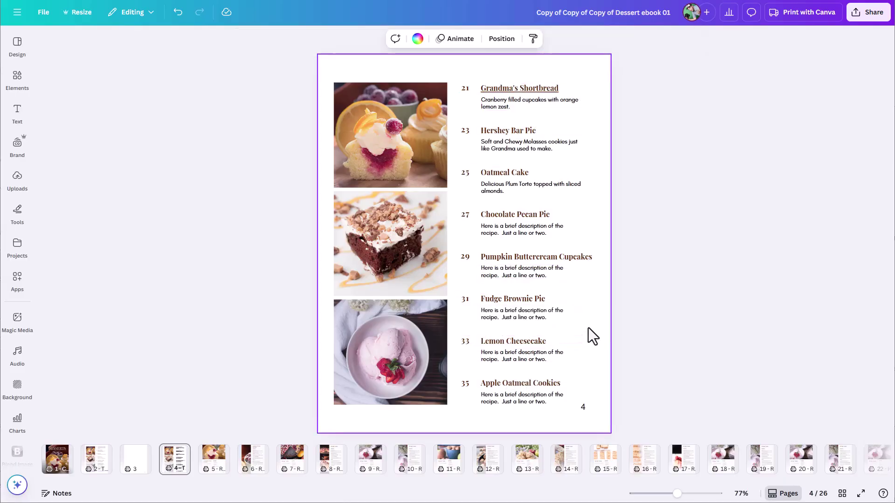
left_click_drag(588, 329, 536, 350)
left_click(513, 319)
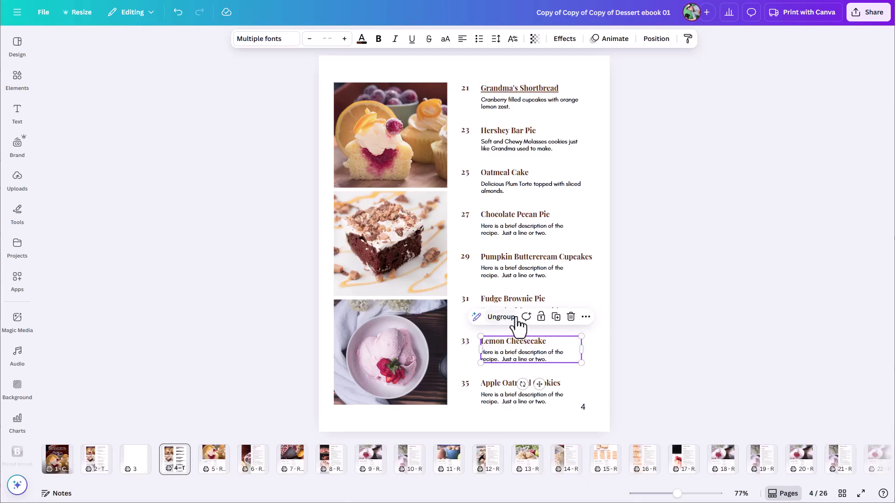
Step: Swap the Lemon Cheesecake title-and-description group with the Grandma's Shortbread one, keeping the page numbers in place
left_click(539, 88, "shift")
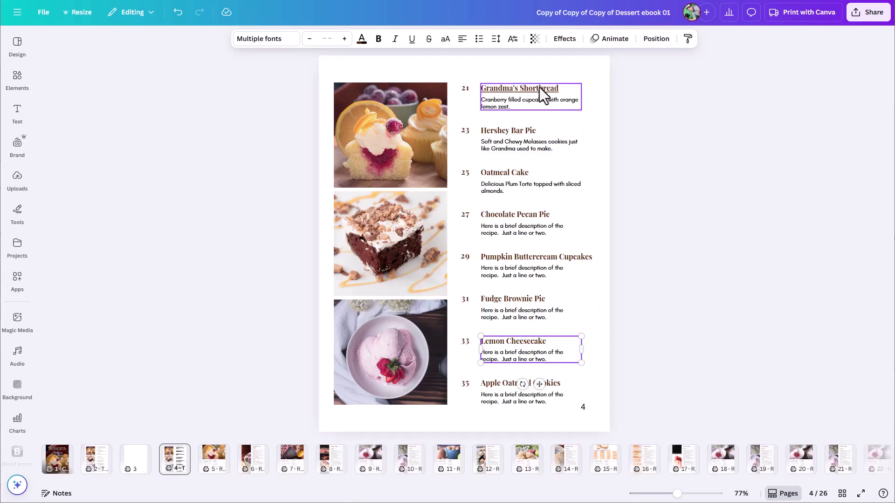
left_click_drag(533, 353, 535, 94)
left_click(596, 139)
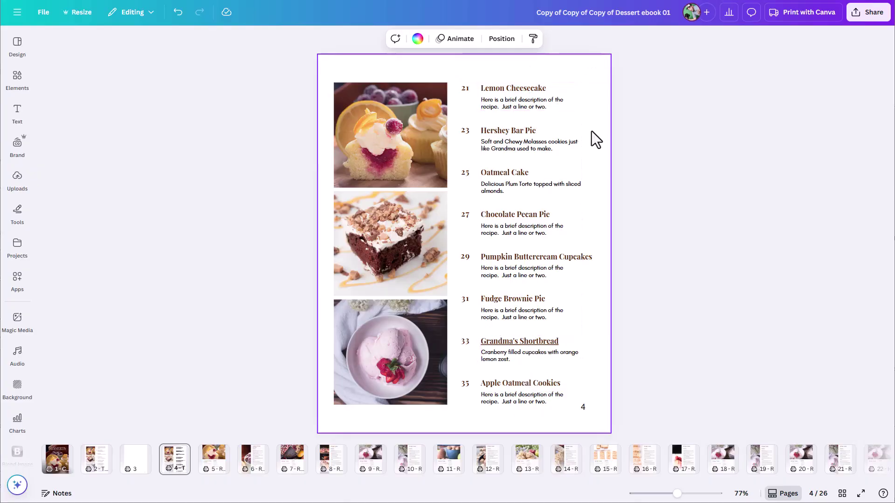